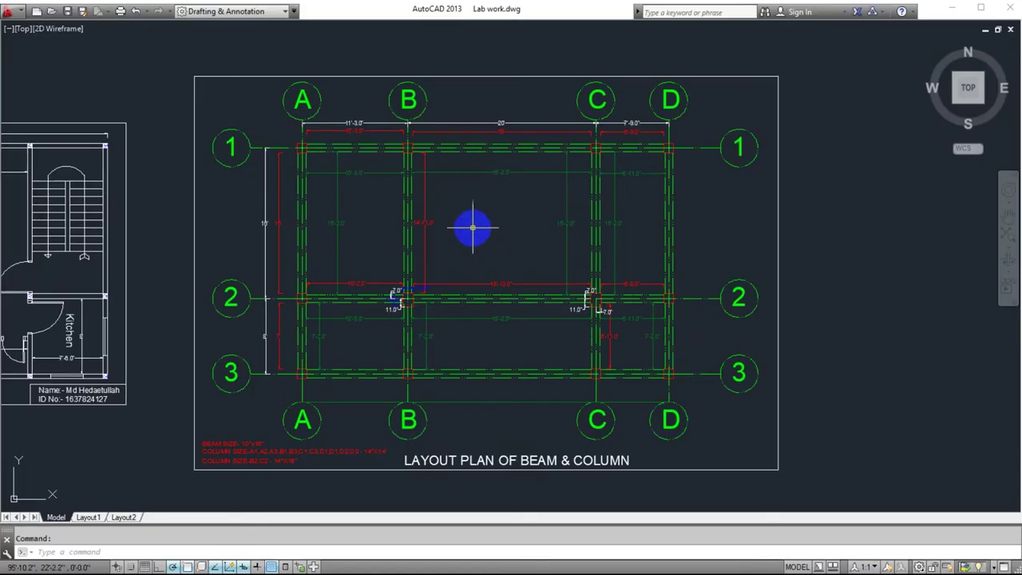
Examine the beam and column layout plan and its size notes for beams and columns
middle_click_drag(472, 228, 472, 221)
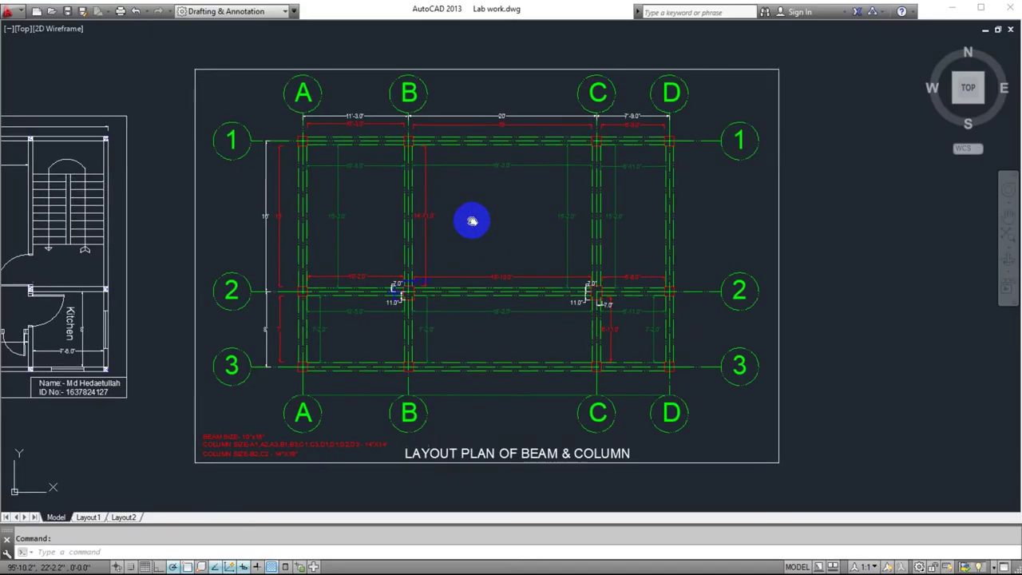
scroll(472, 221, "up", 2)
scroll(472, 219, "down", 2)
middle_click_drag(497, 344, 492, 331)
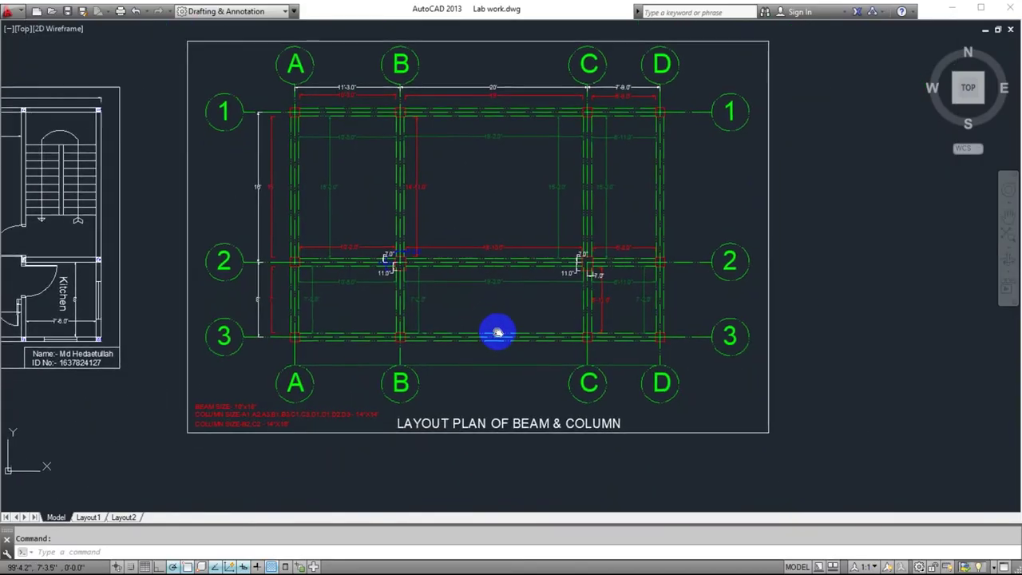
scroll(490, 378, "up", 2)
middle_click_drag(195, 444, 319, 392)
scroll(319, 392, "up", 2)
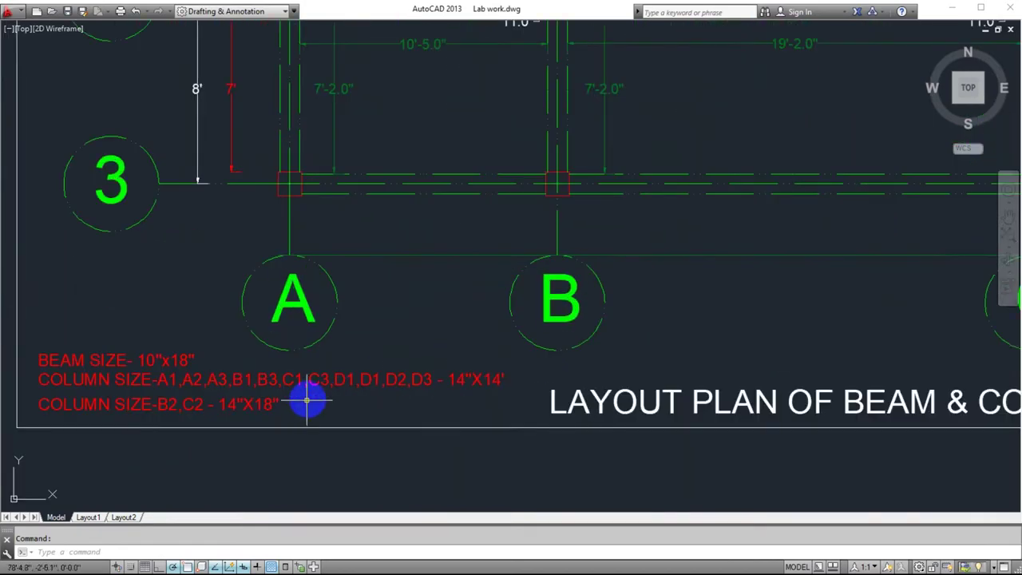
middle_click_drag(130, 320, 154, 322)
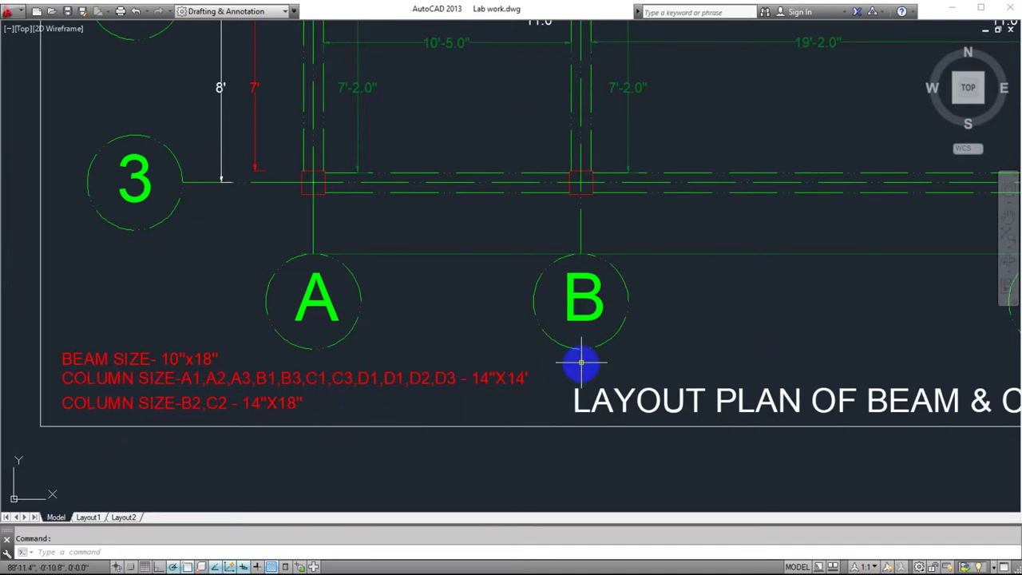
scroll(622, 327, "down", 5)
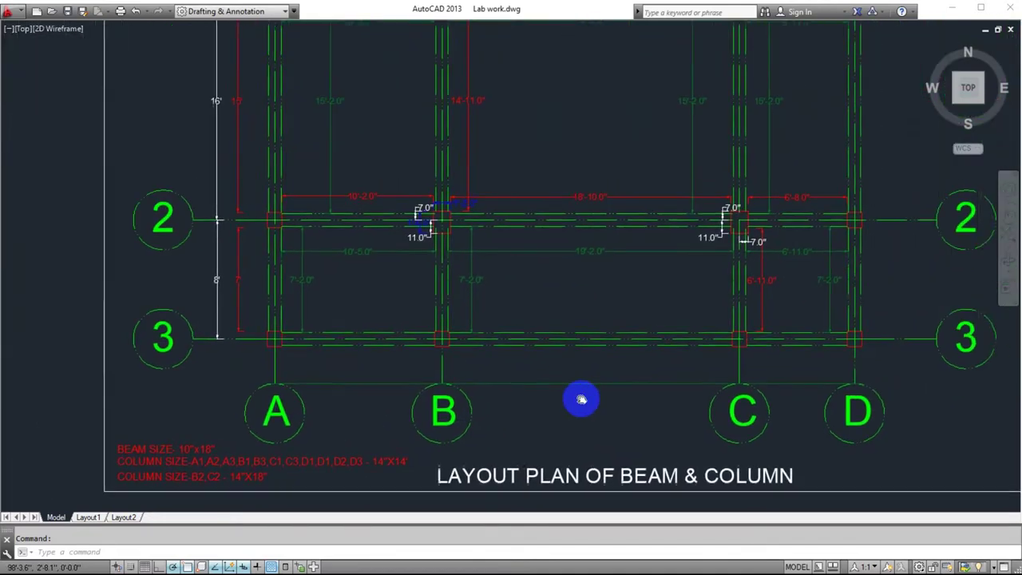
middle_click_drag(582, 266, 548, 285)
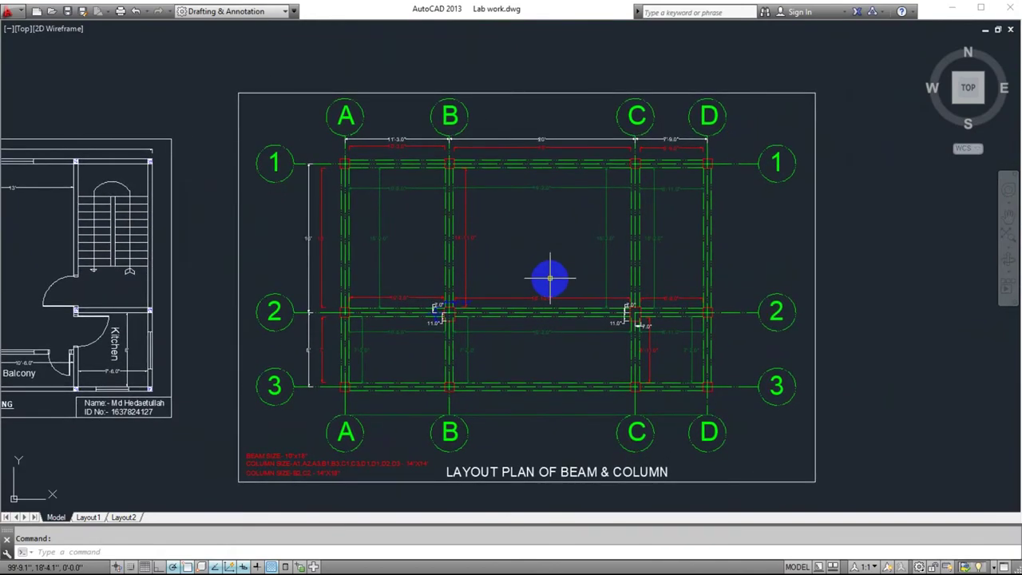
Inspect columns B2 and C2 on the layout plan, including their dimensions and offsets from the grid lines
scroll(547, 297, "up", 4)
scroll(392, 234, "down", 2)
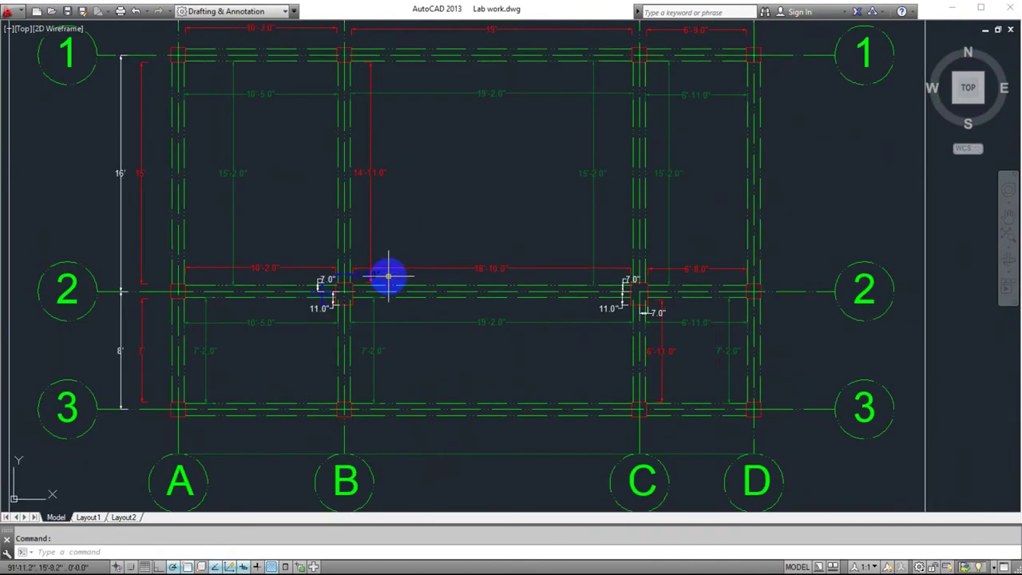
middle_click_drag(392, 274, 452, 221)
scroll(394, 249, "up", 6)
scroll(426, 218, "up", 2)
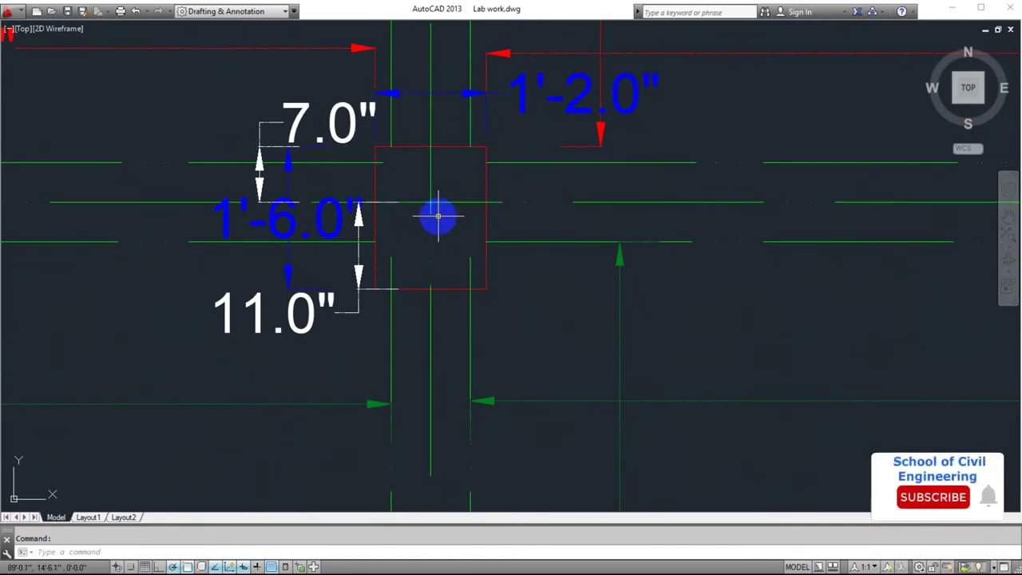
scroll(439, 216, "down", 3)
middle_click_drag(913, 228, 618, 240)
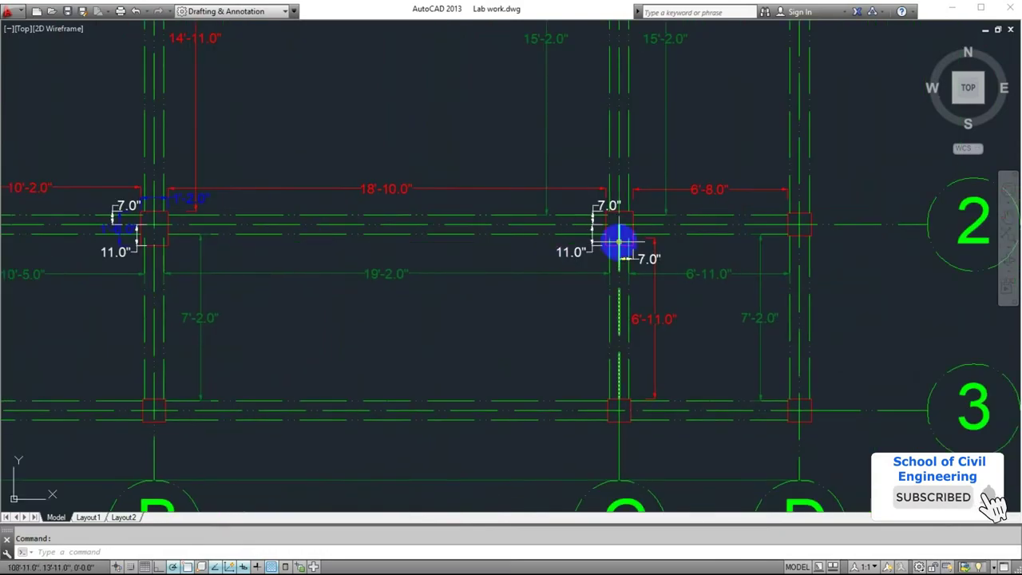
scroll(631, 222, "up", 4)
scroll(598, 228, "down", 9)
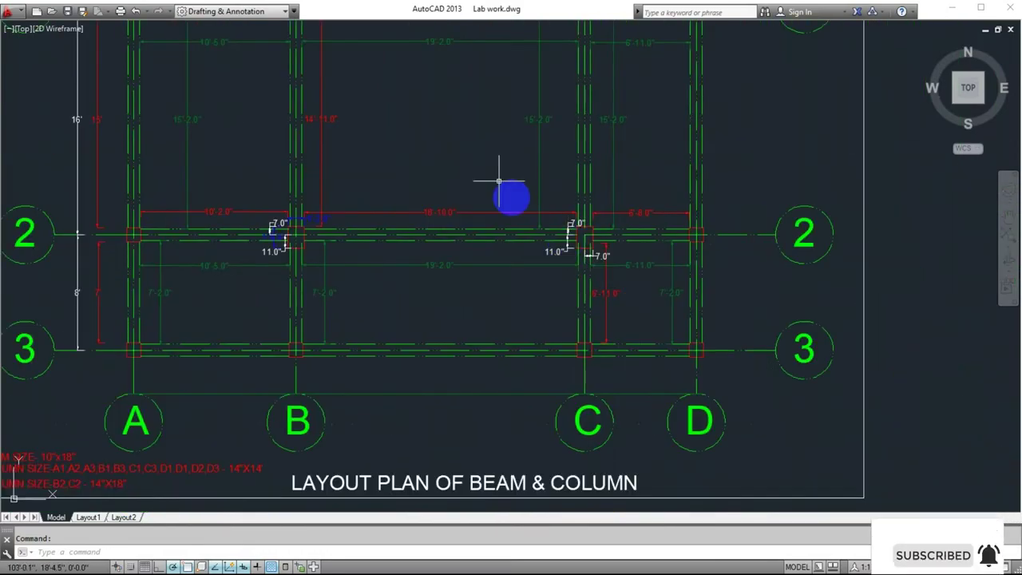
middle_click_drag(437, 128, 484, 155)
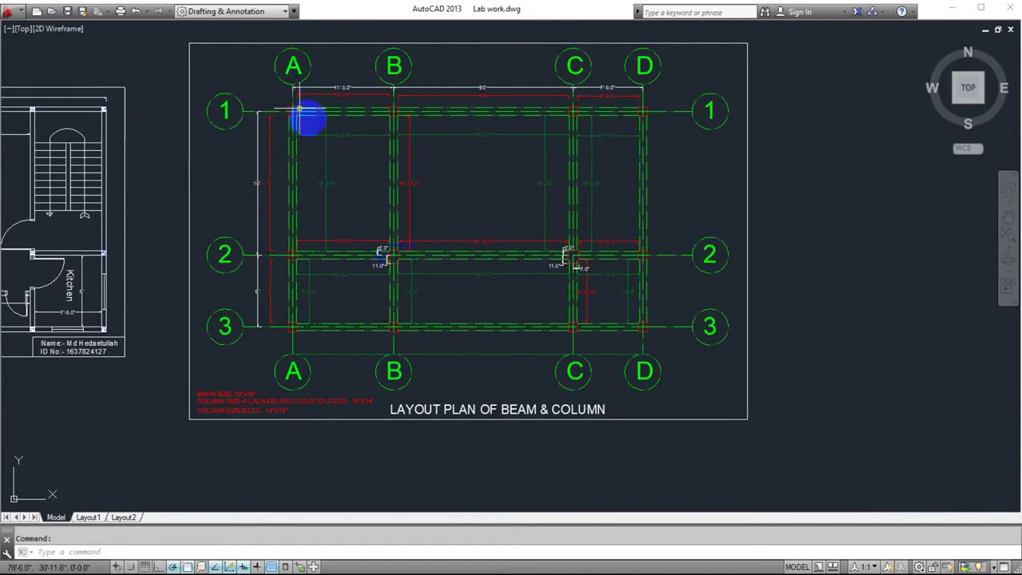
Review the centre-to-centre and clear spacings between grid lines A, B, C and D along grid 1
scroll(353, 160, "up", 2)
mouse_move(352, 158)
middle_mouse_down()
mouse_move(344, 284)
mouse_move(354, 278)
middle_mouse_up()
scroll(343, 190, "up", 2)
scroll(292, 270, "up", 2)
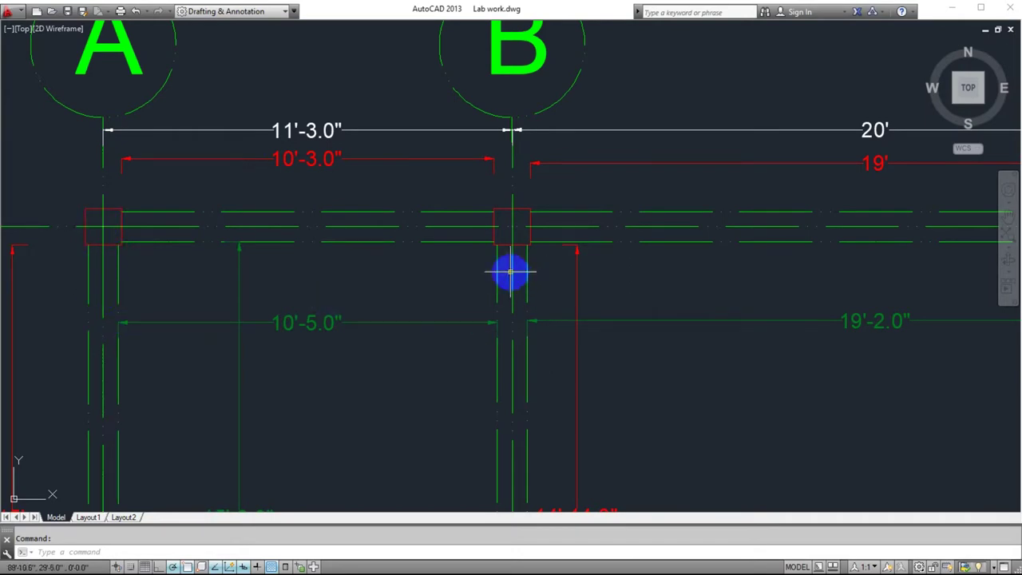
middle_click_drag(745, 343, 438, 349)
scroll(438, 349, "down", 2)
mouse_move(503, 361)
middle_mouse_down()
mouse_move(584, 359)
mouse_move(701, 326)
middle_mouse_up()
scroll(320, 188, "up", 2)
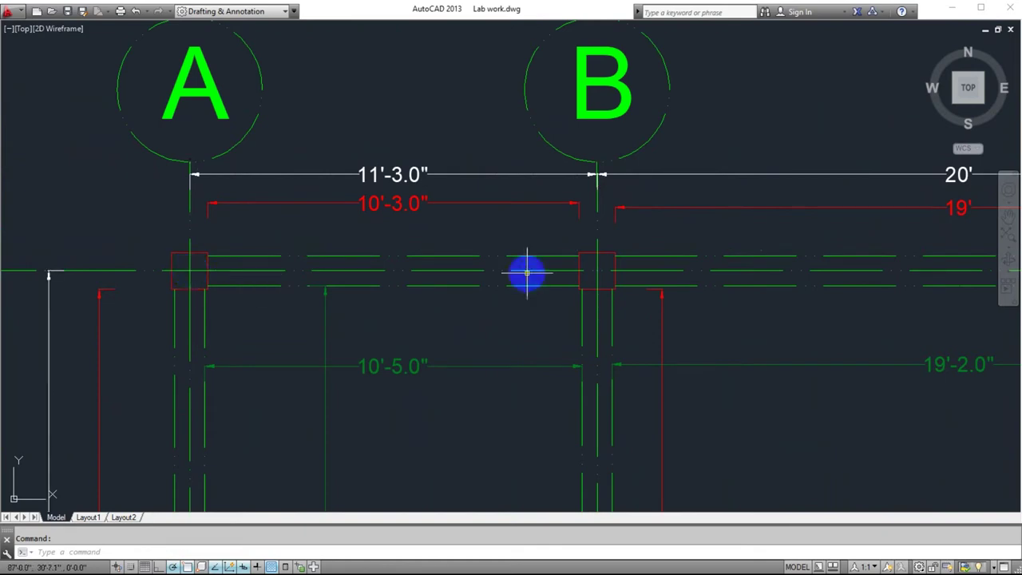
mouse_move(743, 342)
middle_mouse_down()
mouse_move(470, 365)
mouse_move(422, 343)
middle_mouse_up()
scroll(470, 364, "down", 2)
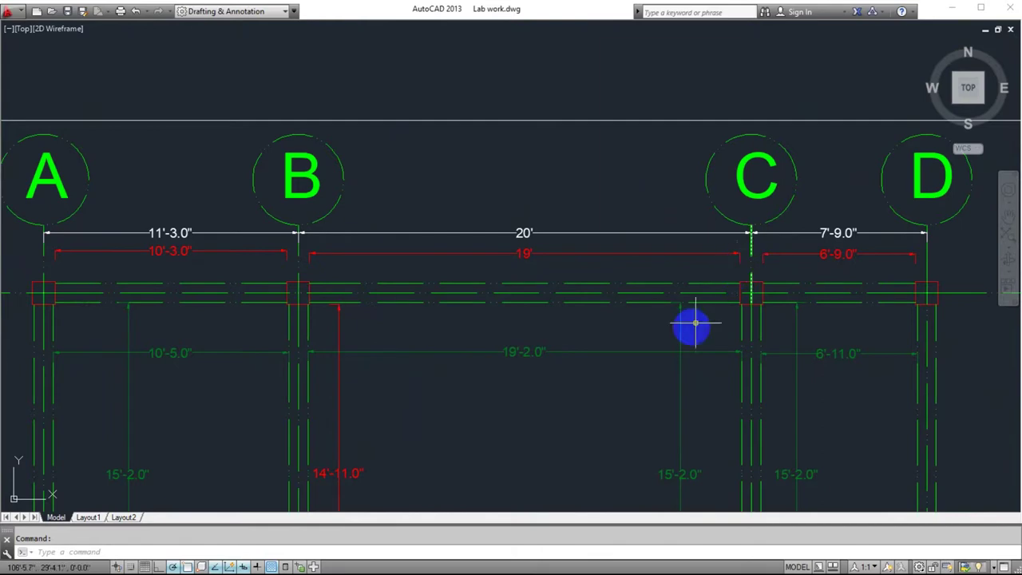
middle_click_drag(691, 326, 418, 337)
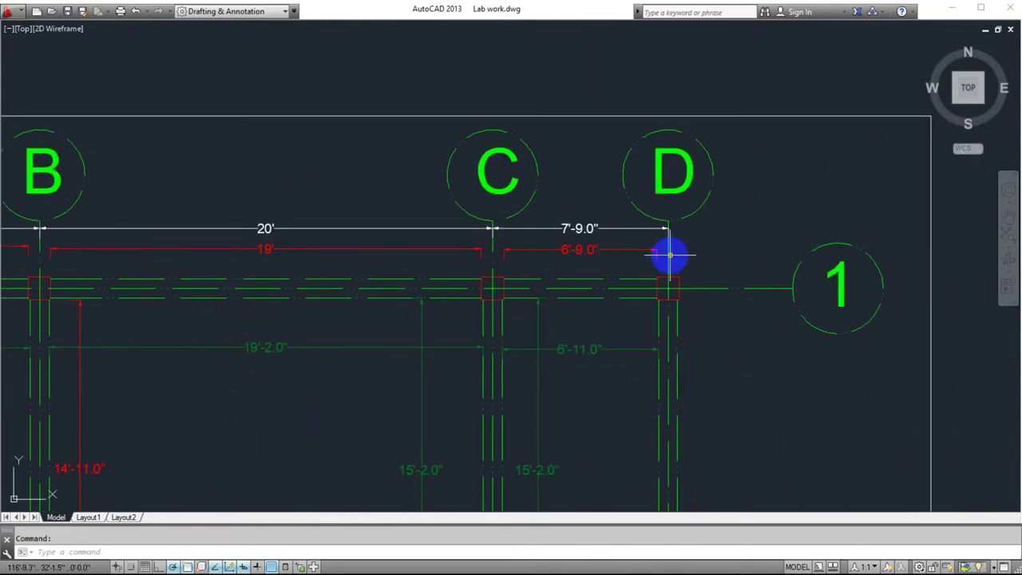
middle_click_drag(540, 399, 548, 364)
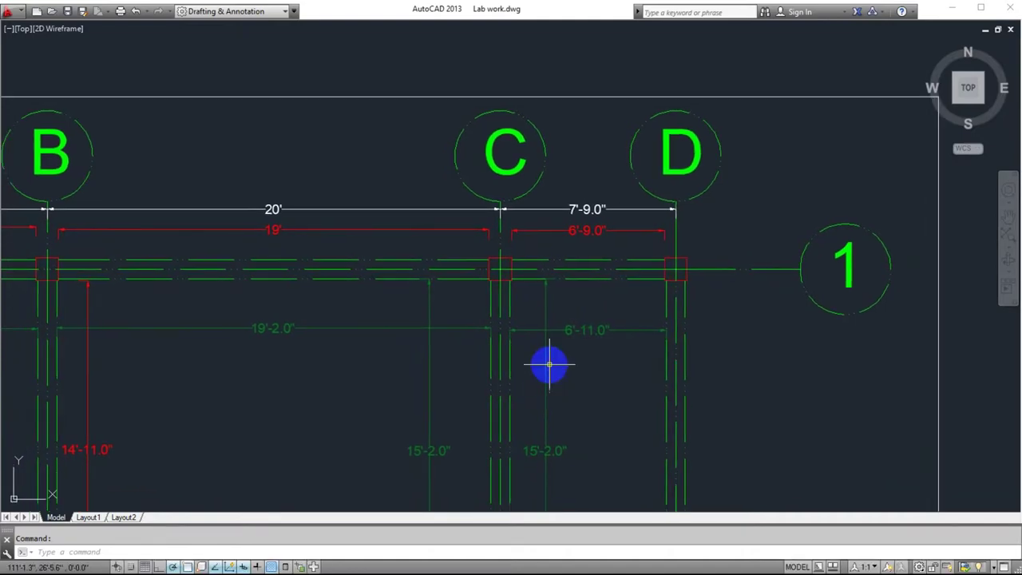
middle_click_drag(331, 422, 347, 391)
scroll(315, 418, "up", 4)
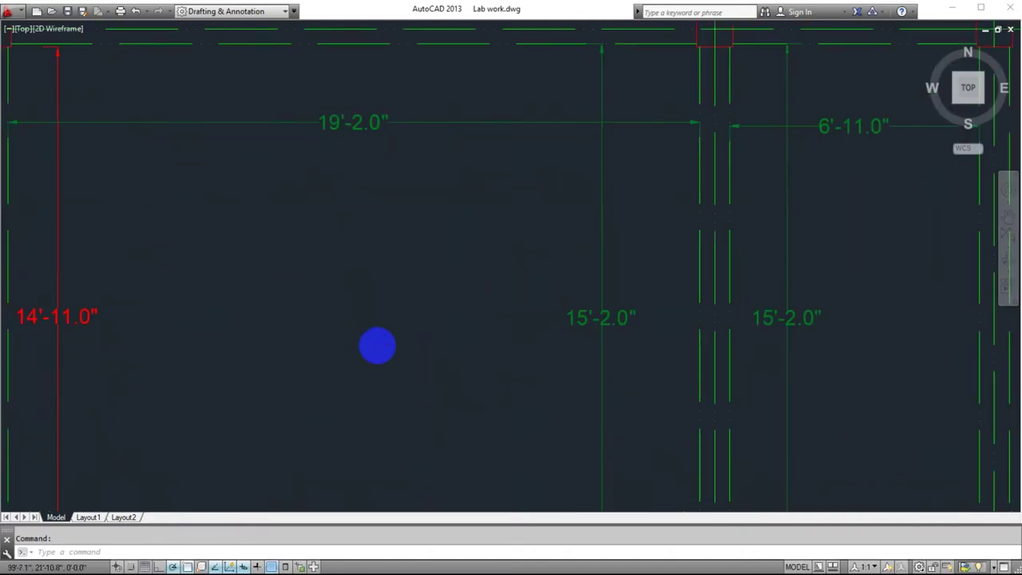
scroll(363, 354, "down", 6)
middle_click_drag(363, 354, 410, 295)
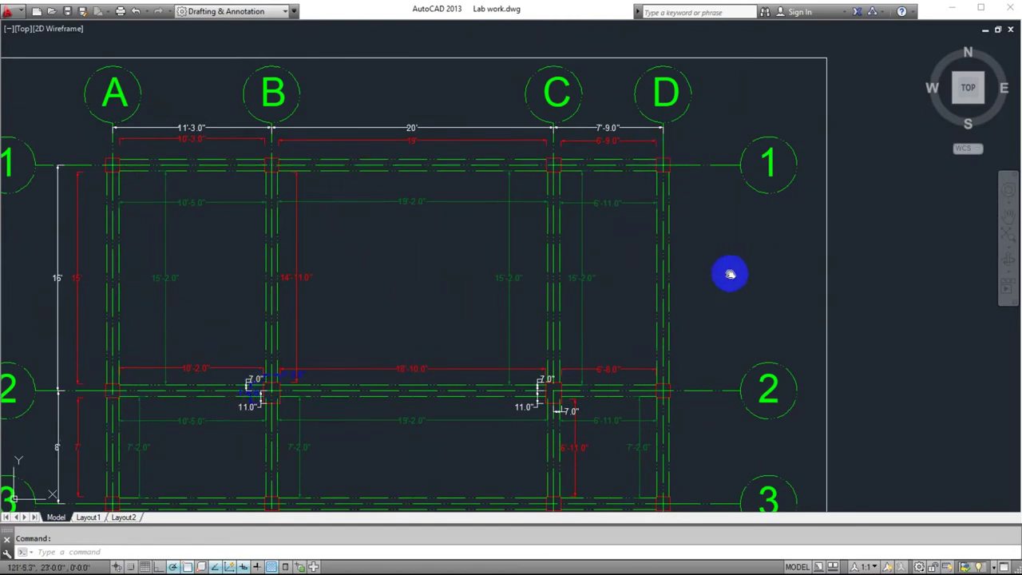
Review the spacings between grid lines 1, 2 and 3 along grid A of the layout plan
middle_click_drag(730, 274, 729, 275)
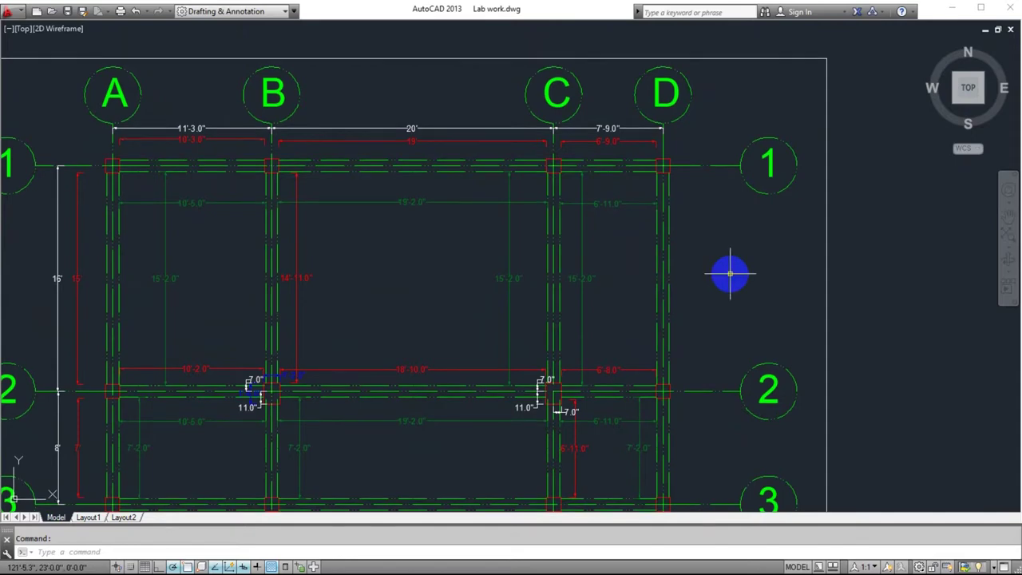
middle_click_drag(730, 274, 863, 170)
middle_click_drag(335, 187, 359, 192)
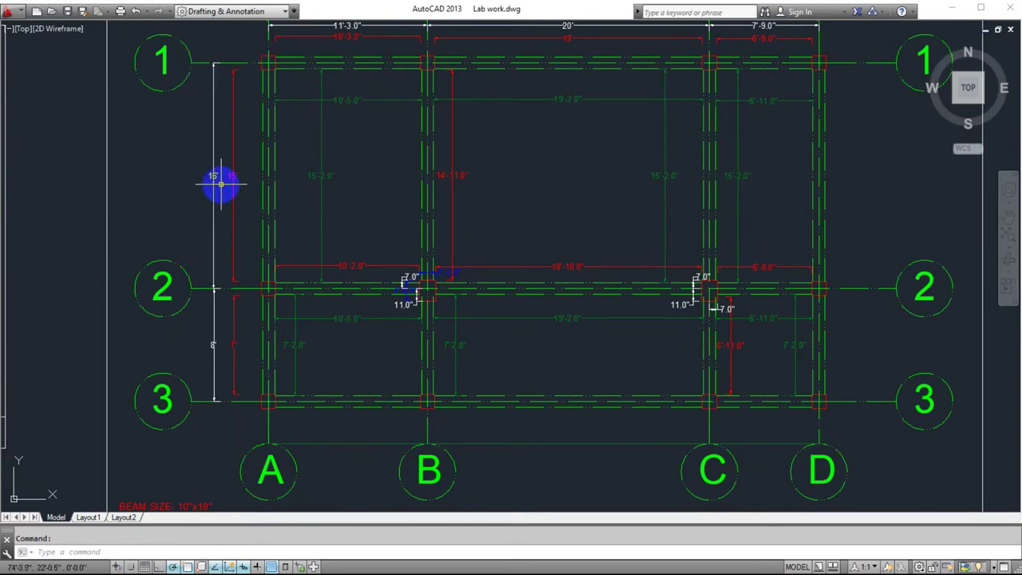
middle_click_drag(200, 96, 194, 104)
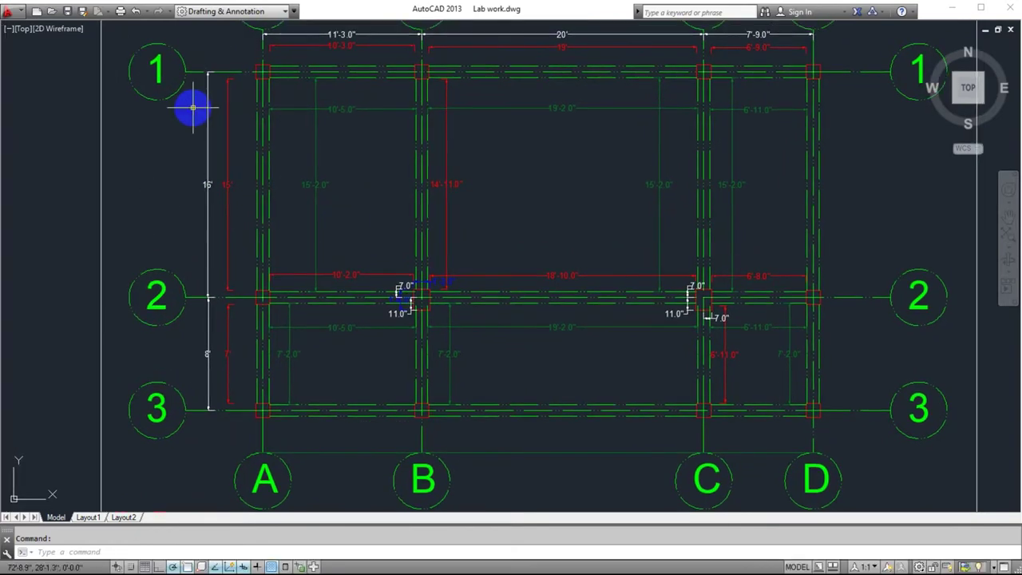
scroll(198, 202, "up", 4)
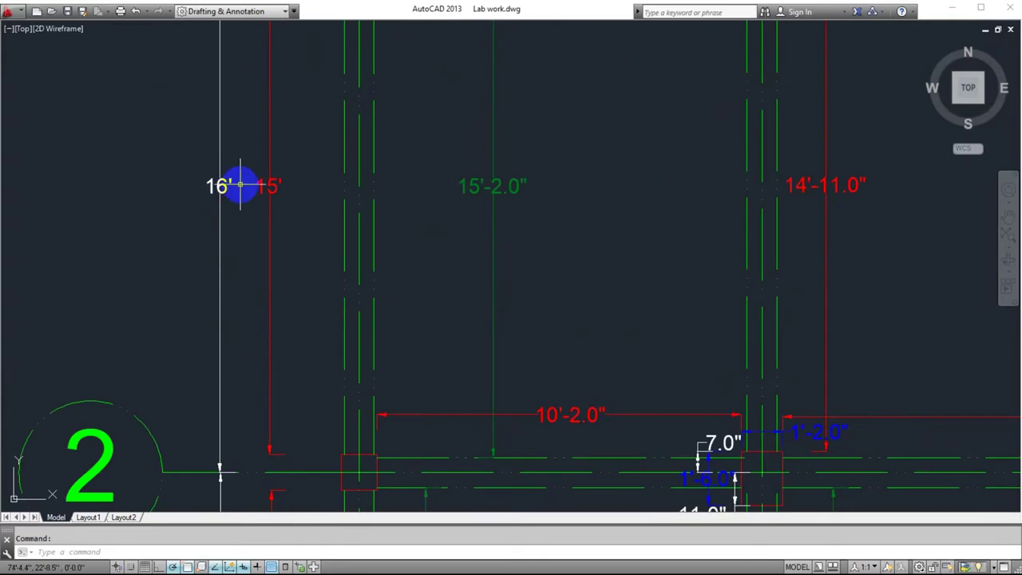
scroll(221, 186, "down", 6)
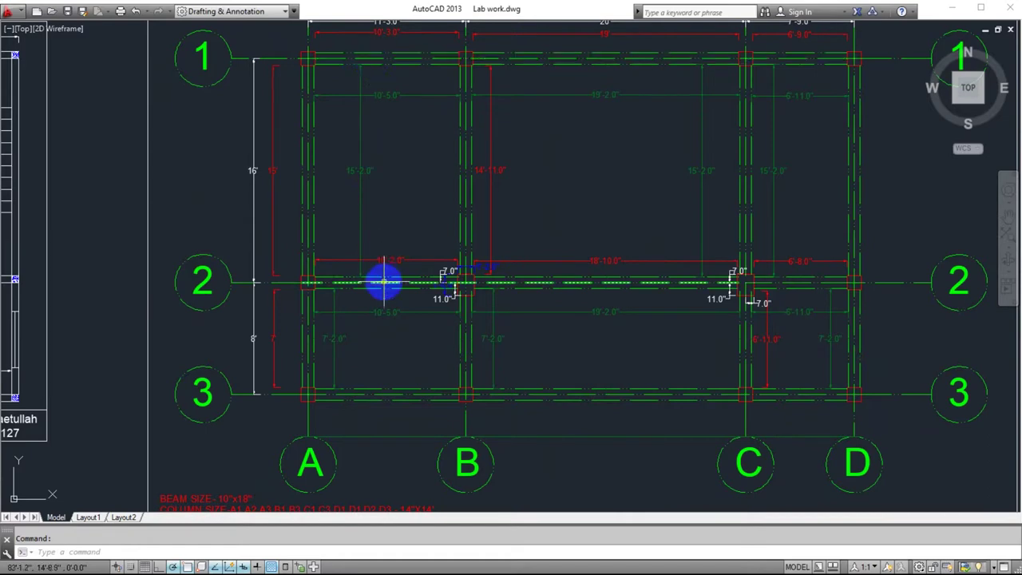
middle_click_drag(376, 321, 372, 263)
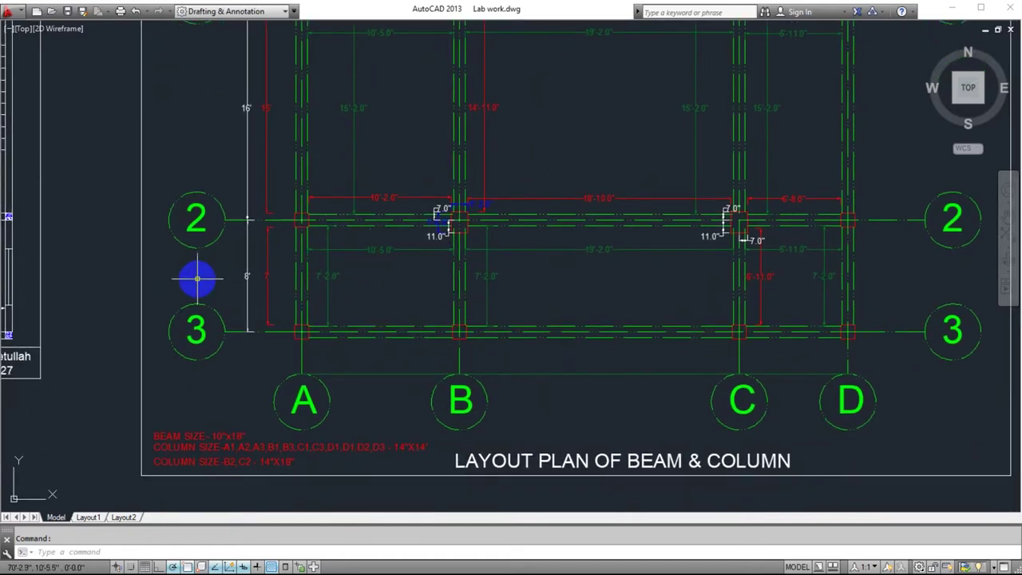
scroll(240, 266, "up", 5)
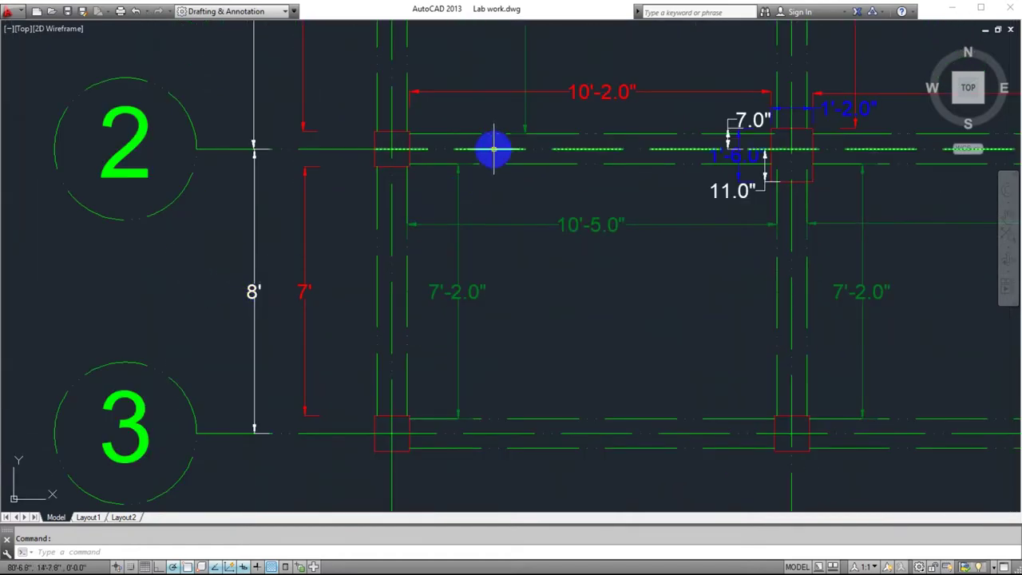
scroll(539, 331, "down", 4)
mouse_move(695, 296)
middle_mouse_down()
mouse_move(498, 293)
mouse_move(499, 322)
mouse_move(493, 317)
middle_mouse_up()
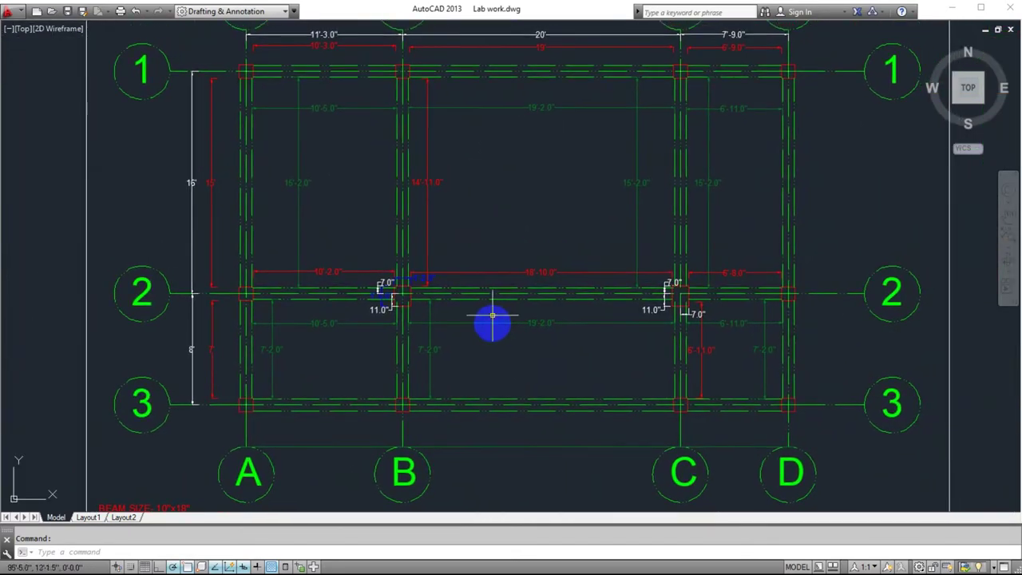
scroll(506, 258, "down", 3)
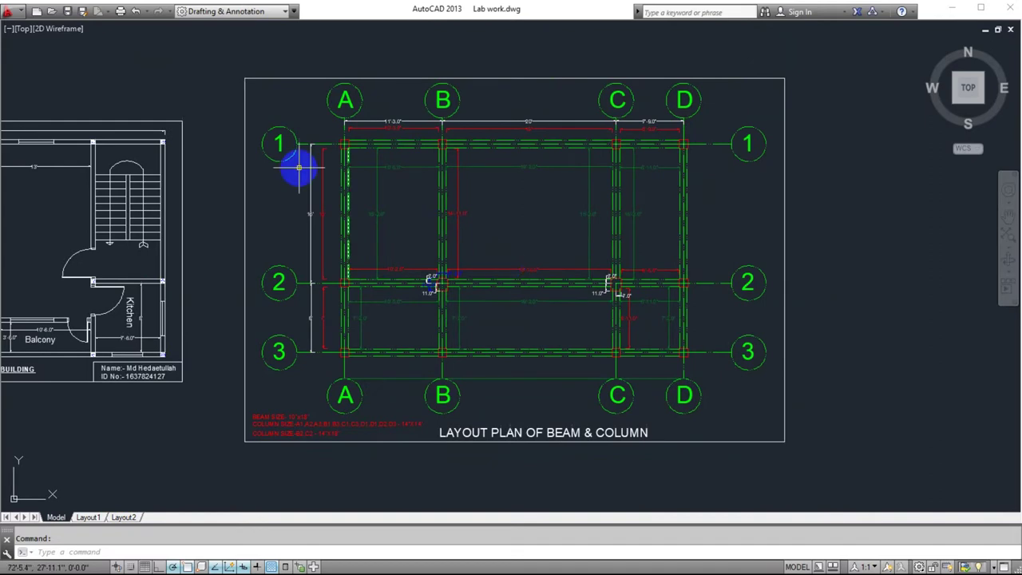
Compare the residential building floor plan with the beam and column layout plan
mouse_move(497, 207)
middle_mouse_down()
mouse_move(559, 175)
mouse_move(743, 221)
mouse_move(870, 187)
mouse_move(737, 200)
mouse_move(781, 192)
middle_mouse_up()
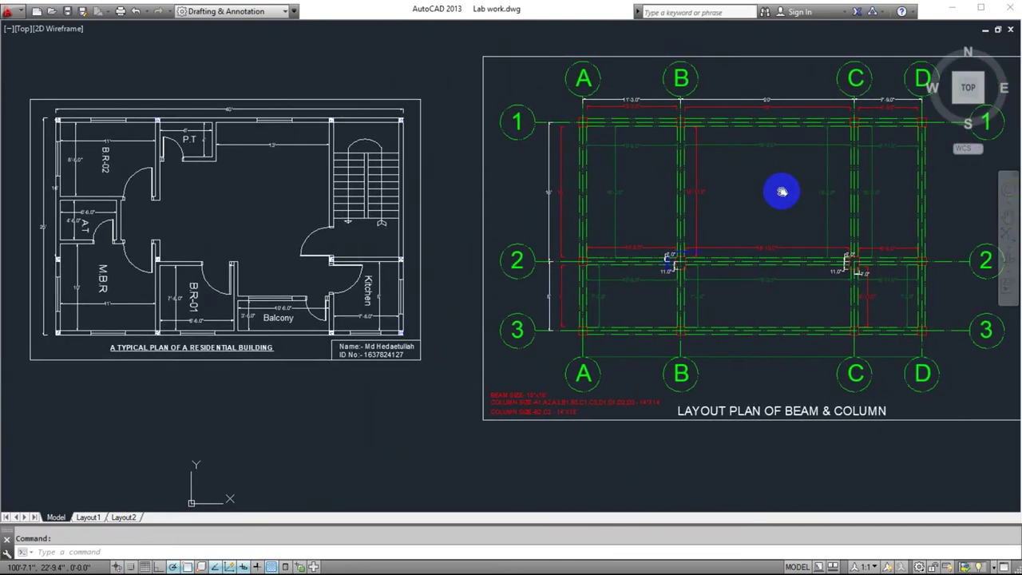
middle_click_drag(268, 184, 367, 170)
scroll(317, 195, "up", 2)
middle_click_drag(467, 219, 415, 234)
middle_click_drag(638, 241, 133, 283)
scroll(665, 215, "down", 2)
mouse_move(669, 212)
middle_mouse_down()
mouse_move(524, 230)
mouse_move(545, 200)
middle_mouse_up()
scroll(527, 232, "up", 2)
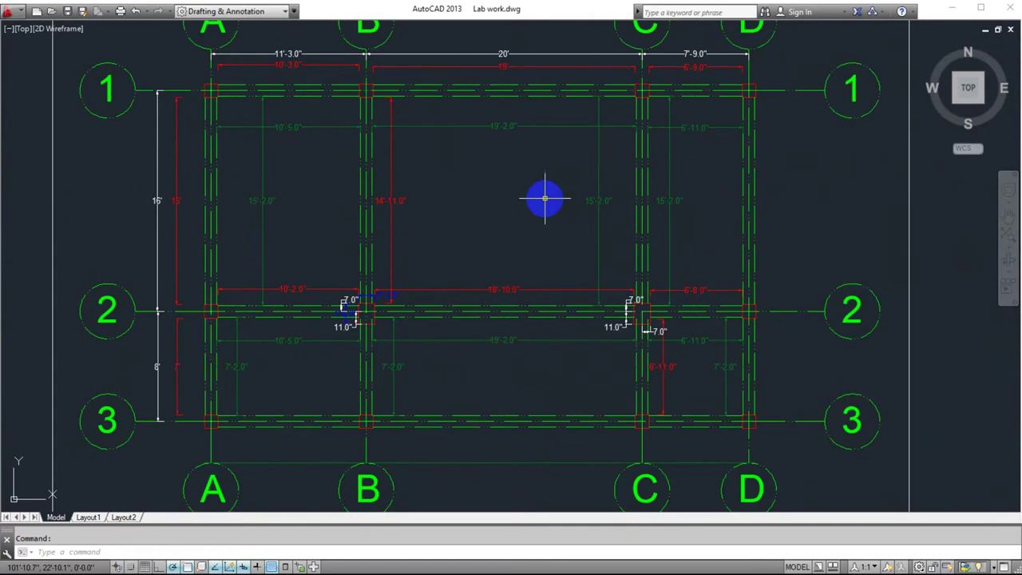
Minimize the drawing, switch to ETABS 2016 and start opening an existing model
left_click(950, 8)
double_click(607, 31)
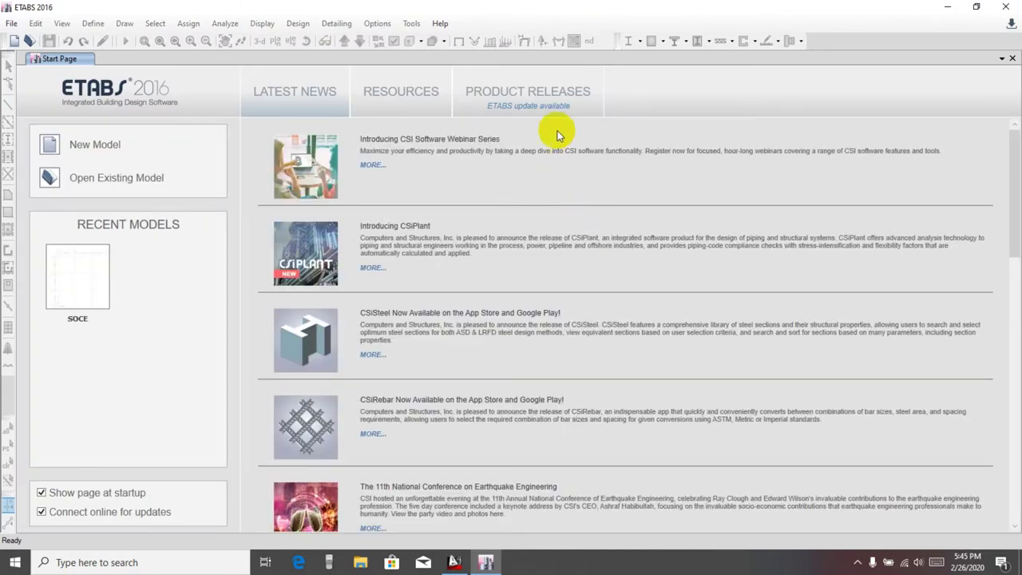
left_click(29, 42)
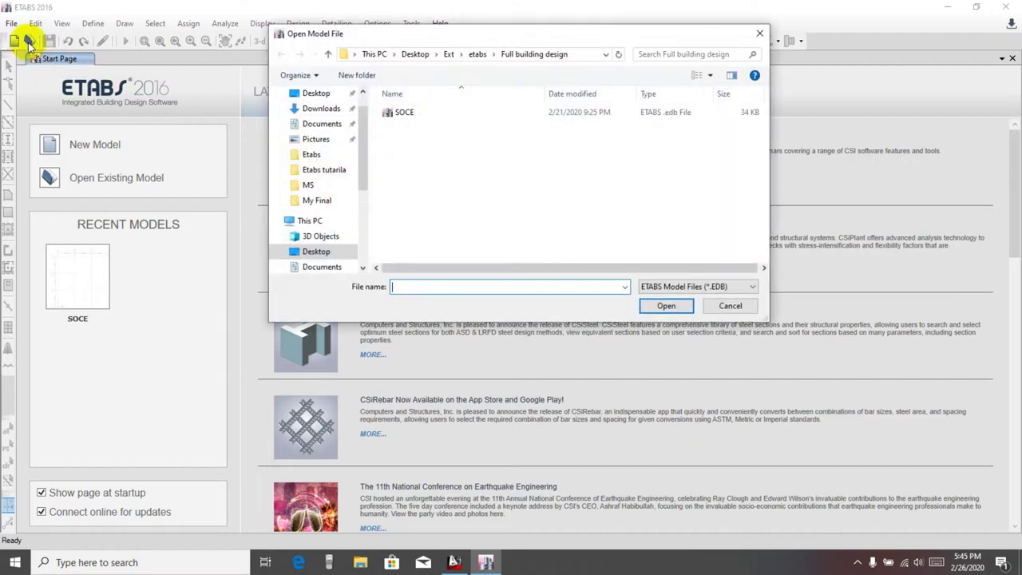
Open the existing SOCE model from the Full building design folder
left_click_drag(442, 32, 404, 34)
left_click(363, 114)
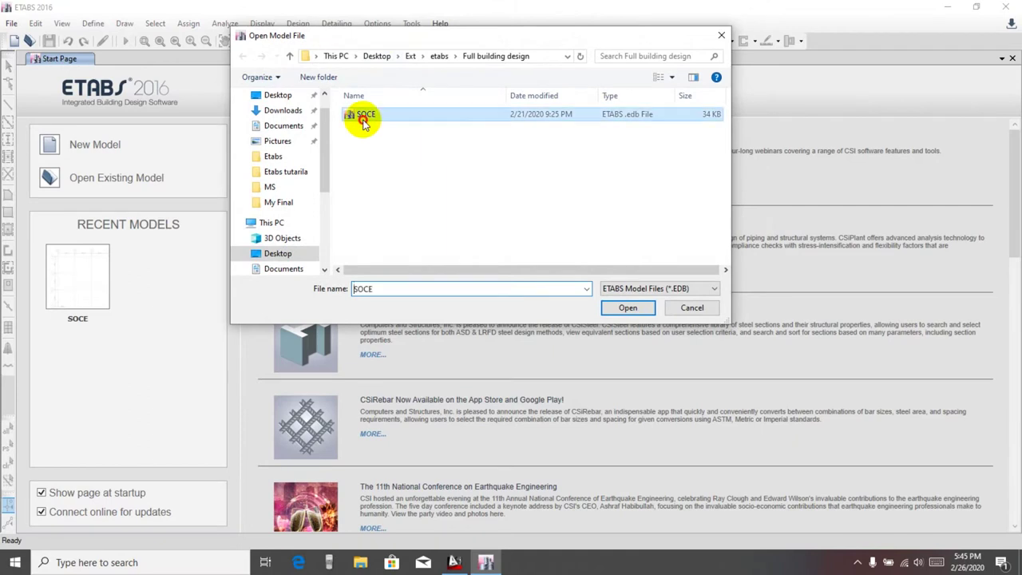
left_click_drag(439, 30, 434, 4)
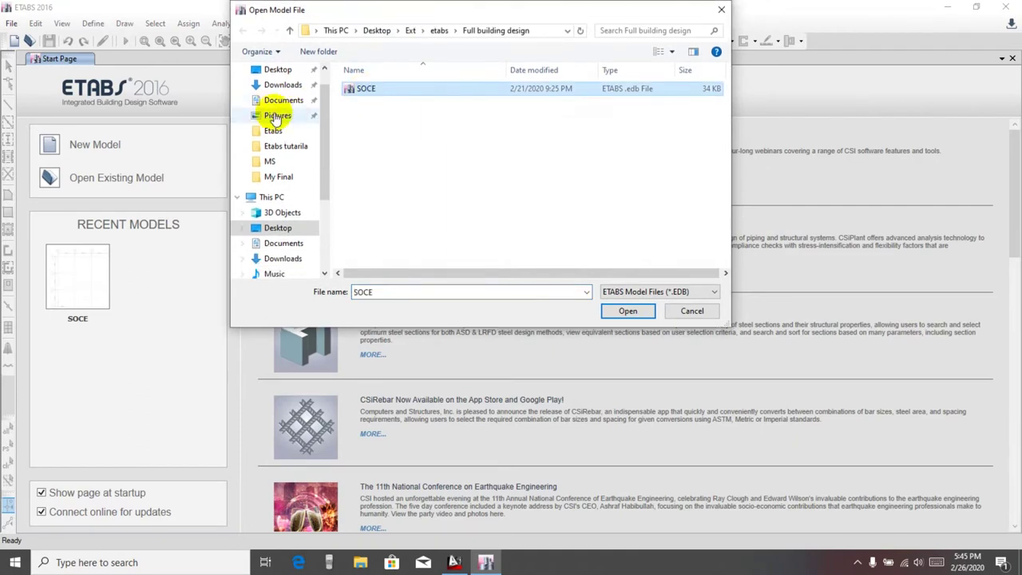
left_click_drag(231, 96, 44, 105)
left_click_drag(280, 13, 253, 60)
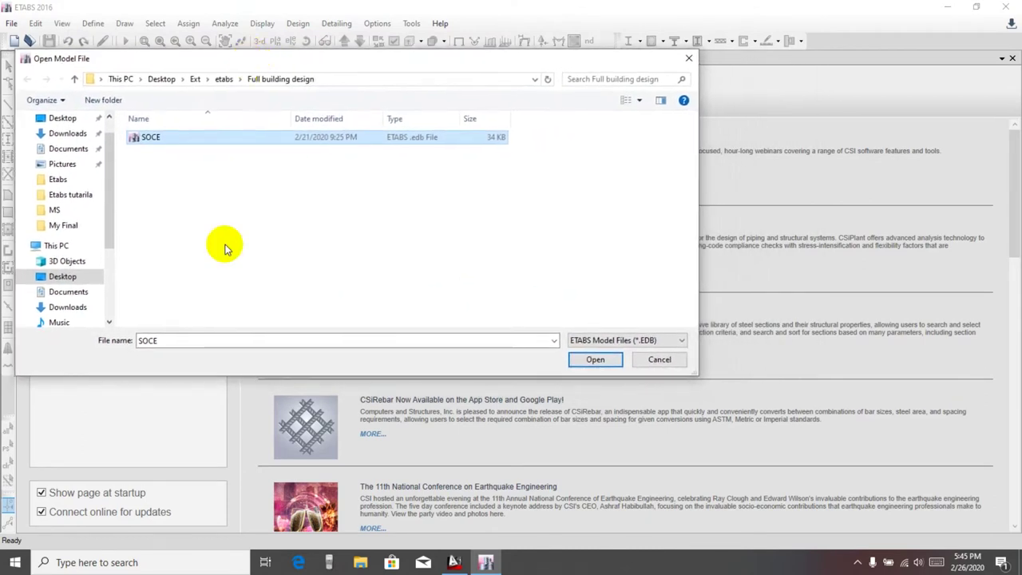
left_click(226, 223)
left_click(216, 139)
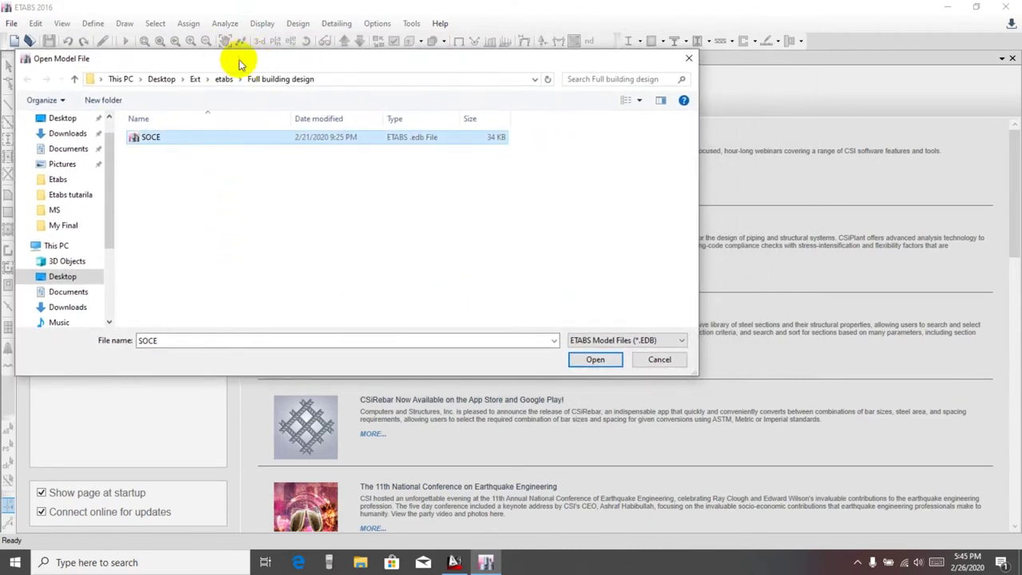
left_click_drag(243, 61, 255, 56)
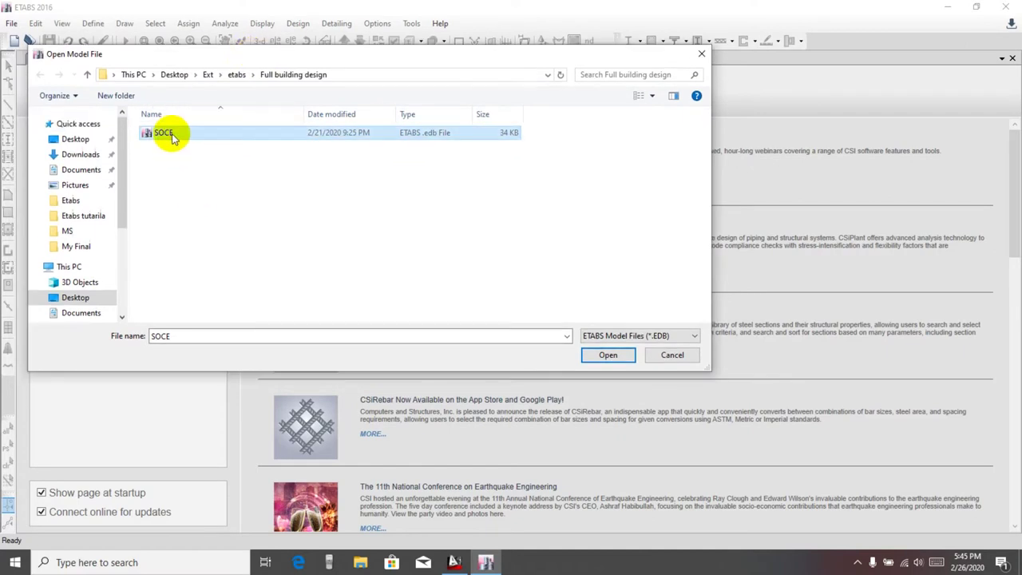
left_click(603, 355)
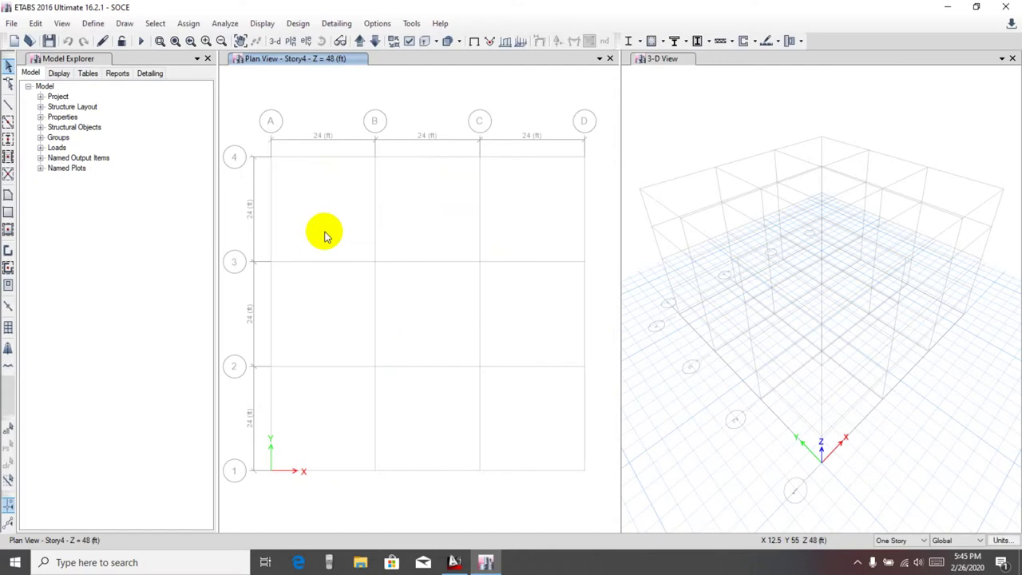
scroll(325, 236, "down", 3)
middle_click_drag(327, 235, 359, 232)
scroll(358, 234, "up", 3)
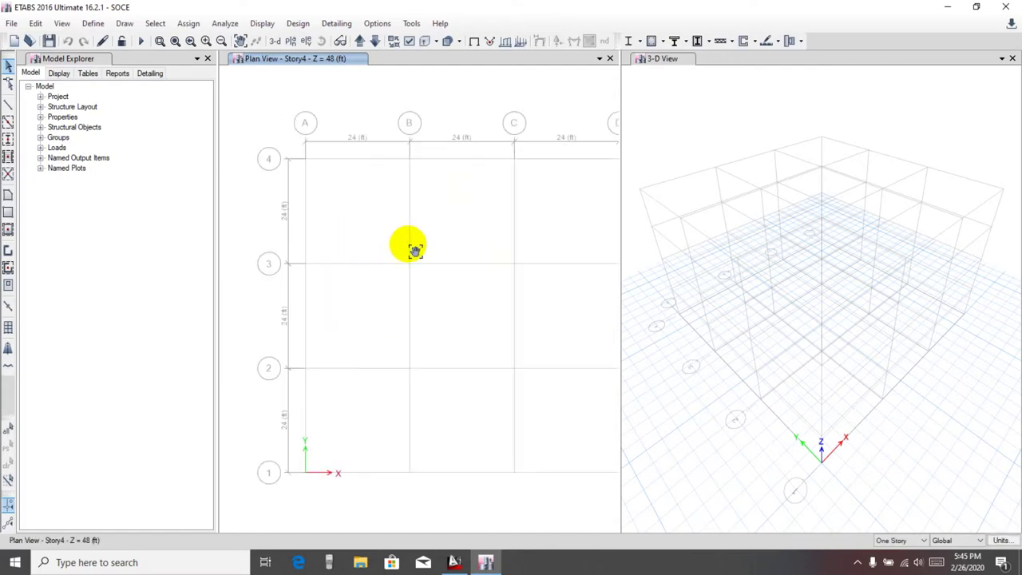
middle_click_drag(416, 251, 374, 247)
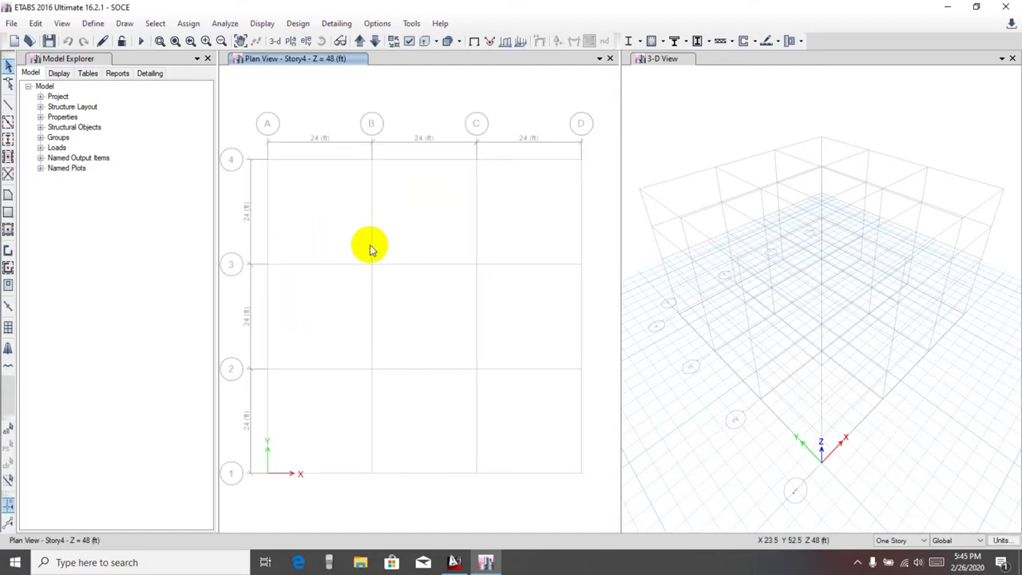
middle_click_drag(370, 249, 390, 242)
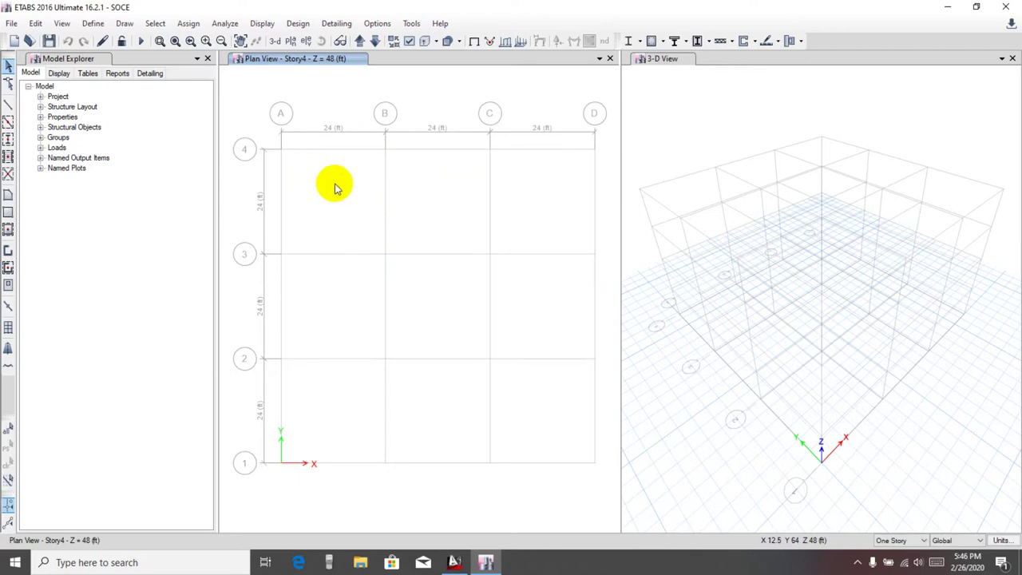
Open grid system G1 for modification and display its grid data as spacing
left_click(35, 23)
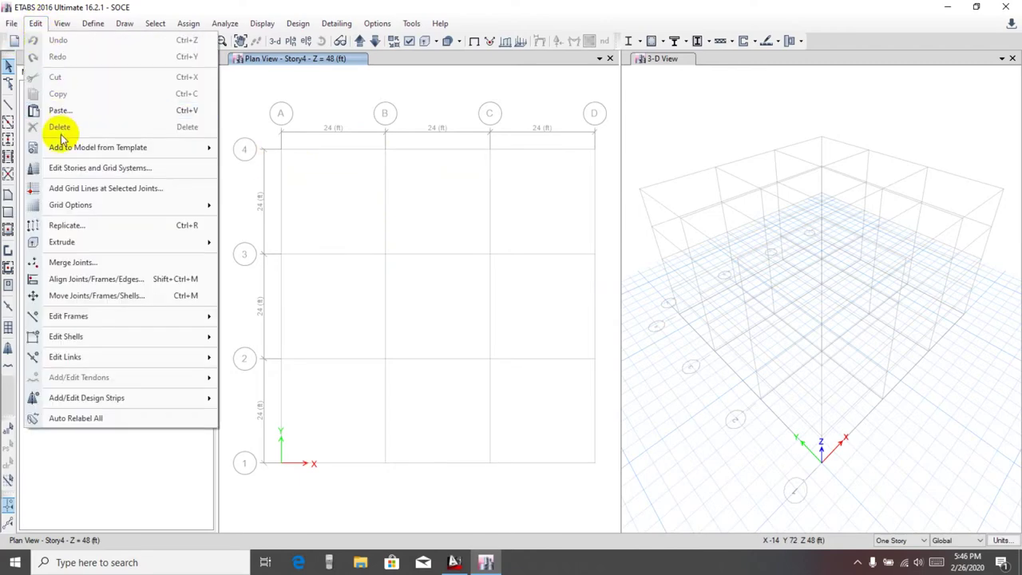
mouse_move(77, 209)
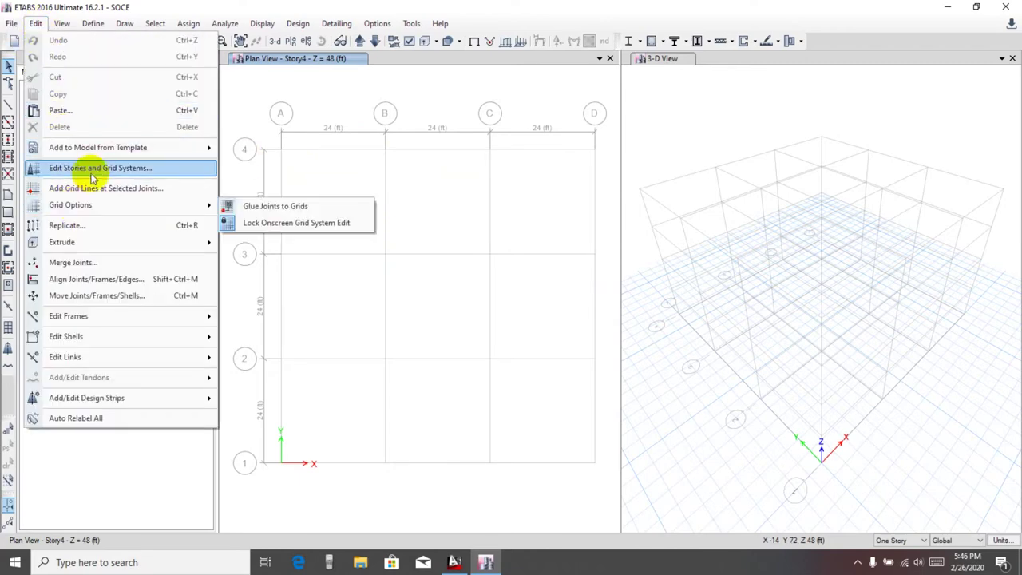
left_click(125, 168)
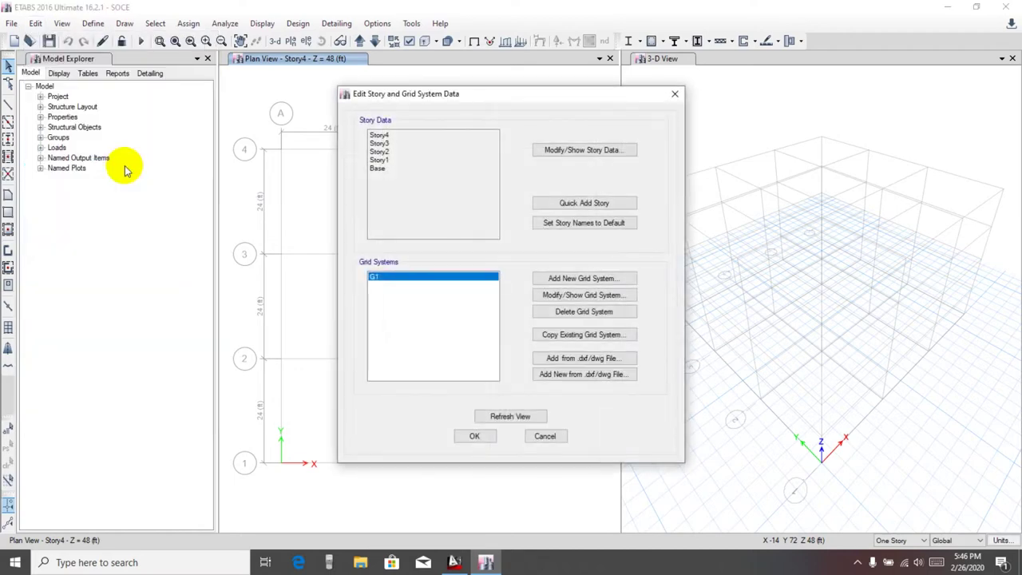
left_click(578, 299)
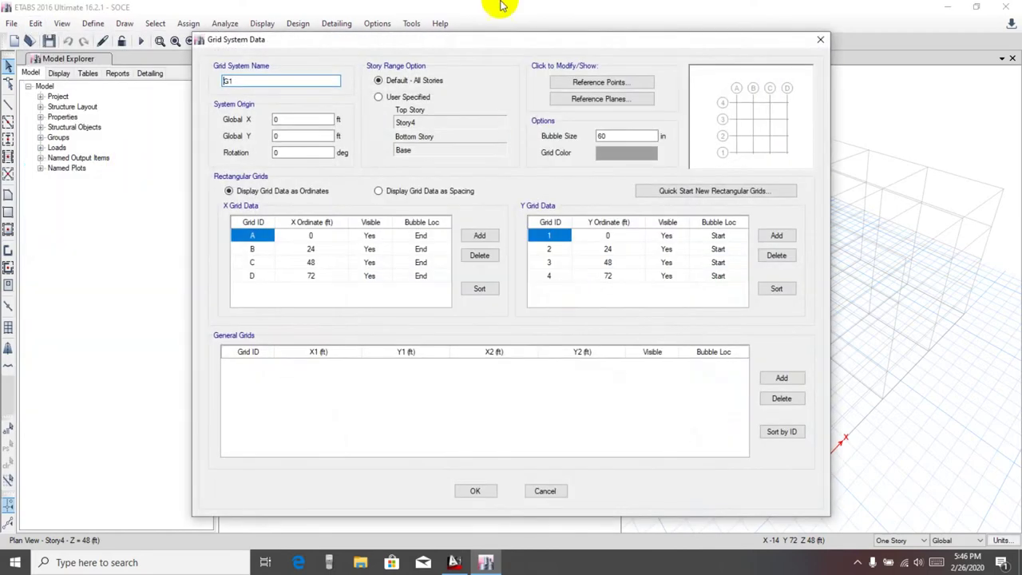
left_click_drag(513, 34, 400, 53)
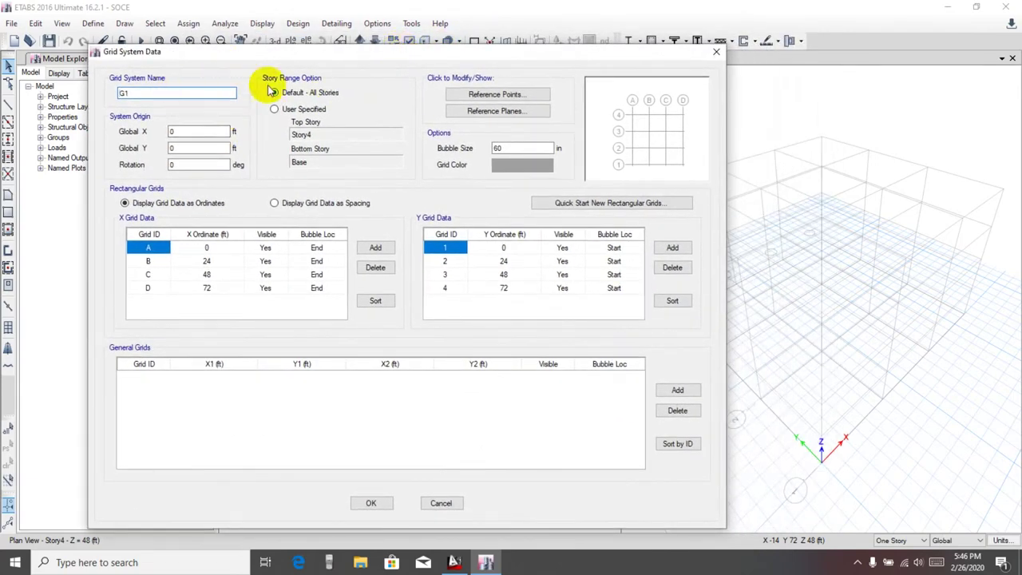
left_click(289, 205)
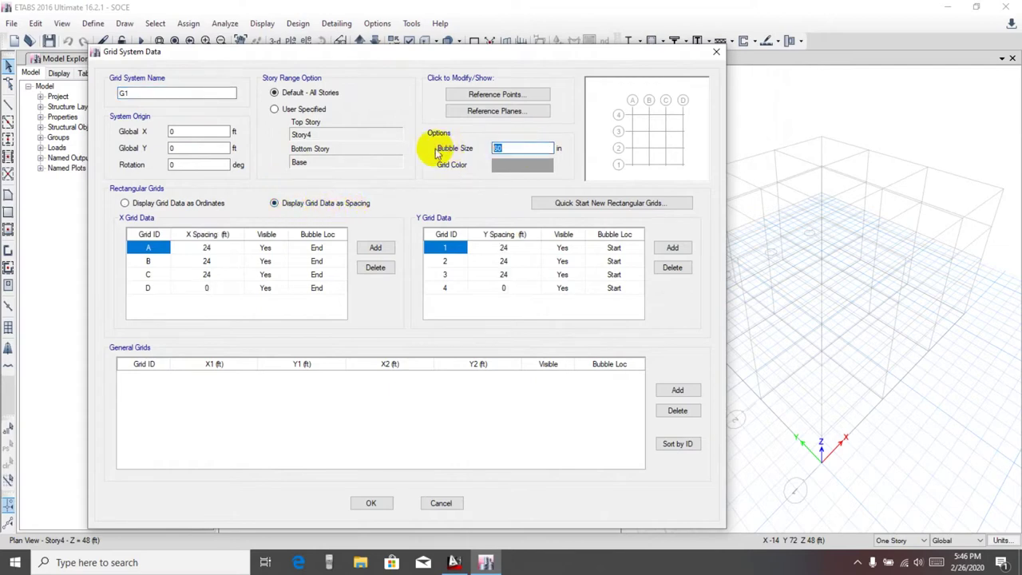
Set the bubble size of grid system G1 to 60 in
left_click(533, 145)
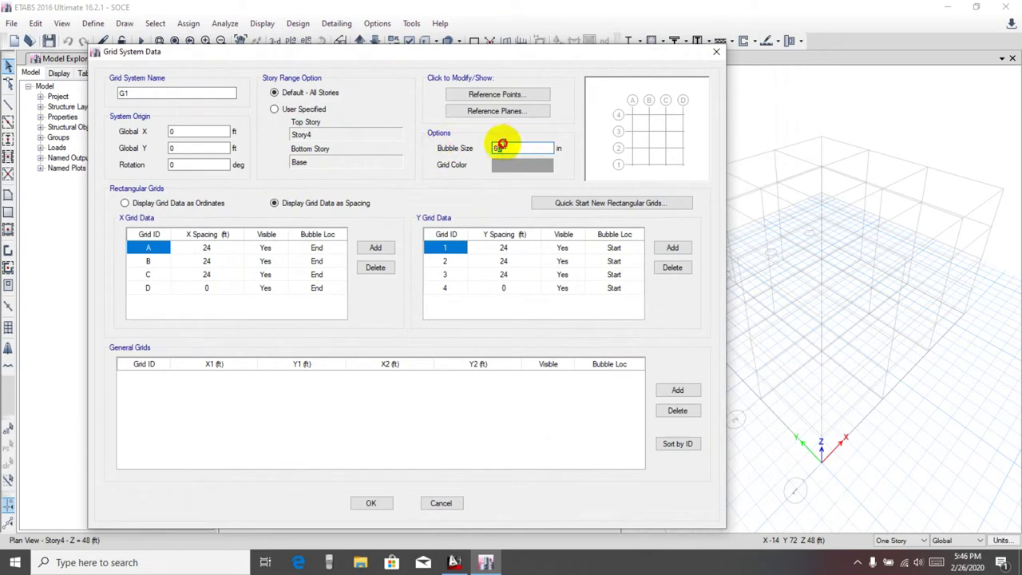
double_click(509, 150)
double_click(511, 153)
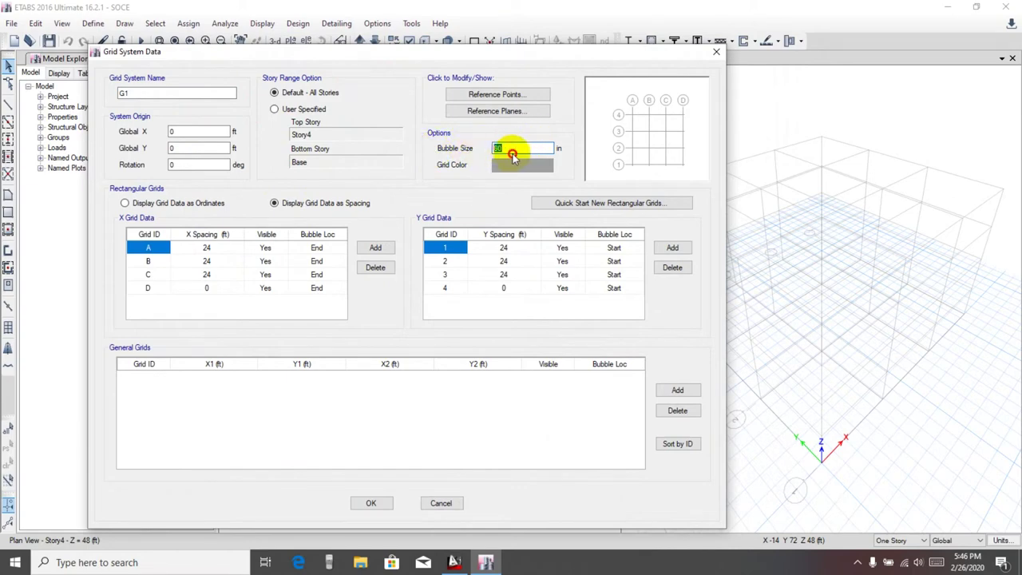
type("60")
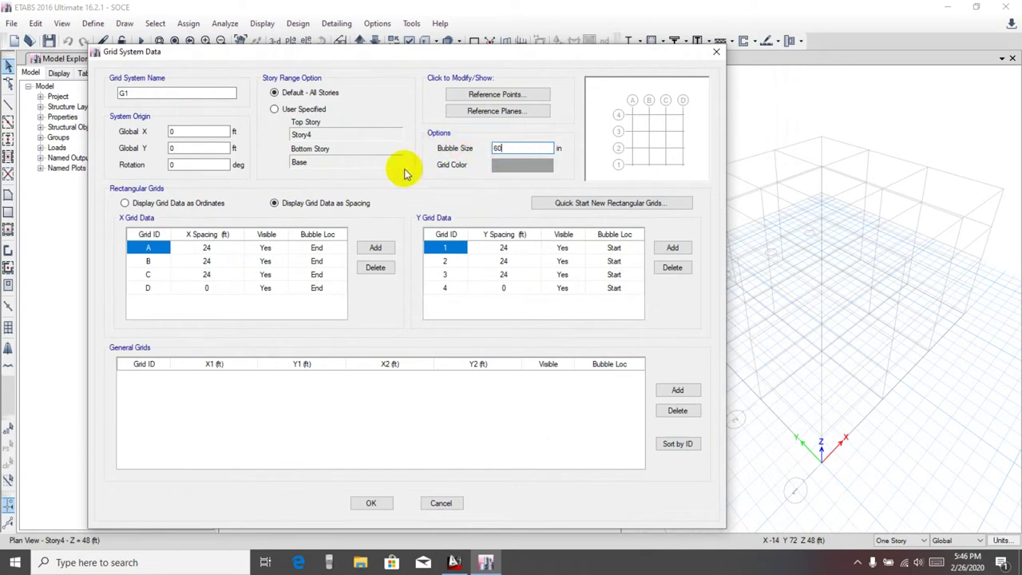
left_click_drag(301, 58, 278, 31)
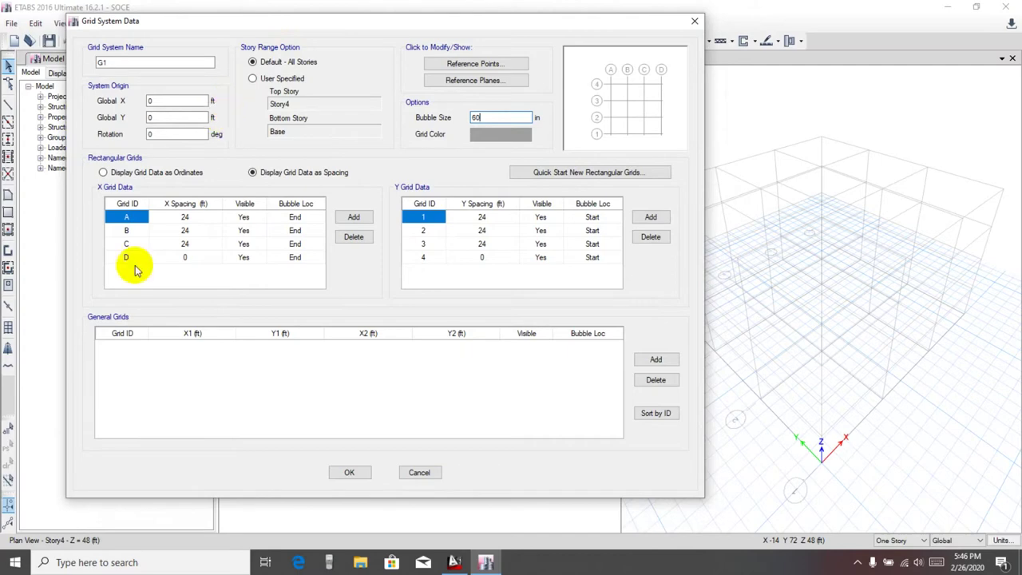
Check the X spacing entries of grids A to D against the whole beam and column layout plan in AutoCAD
left_click(184, 257)
left_click(184, 217)
left_click(185, 243)
left_click(185, 230)
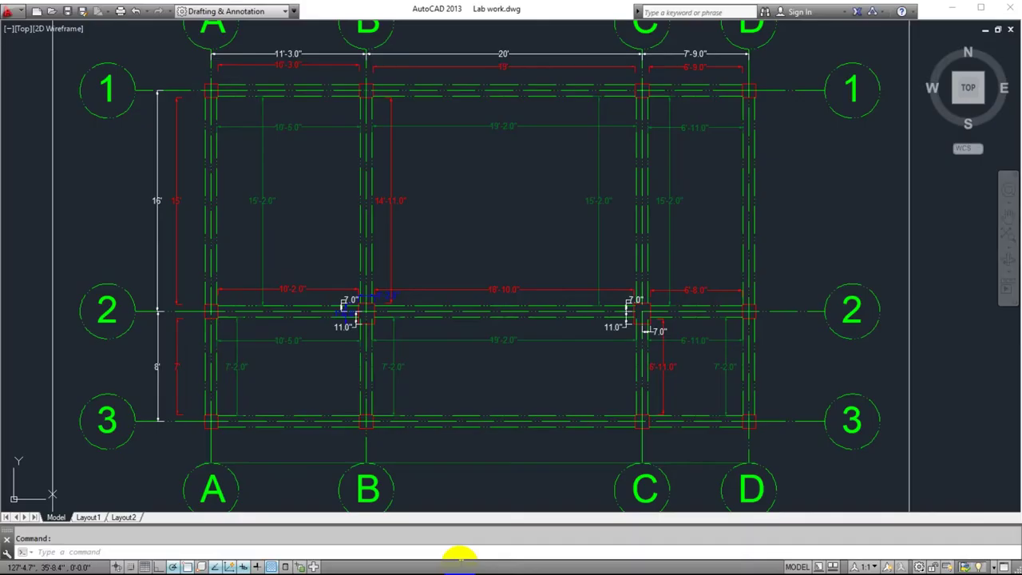
scroll(456, 375, "down", 2)
middle_click_drag(446, 342, 445, 303)
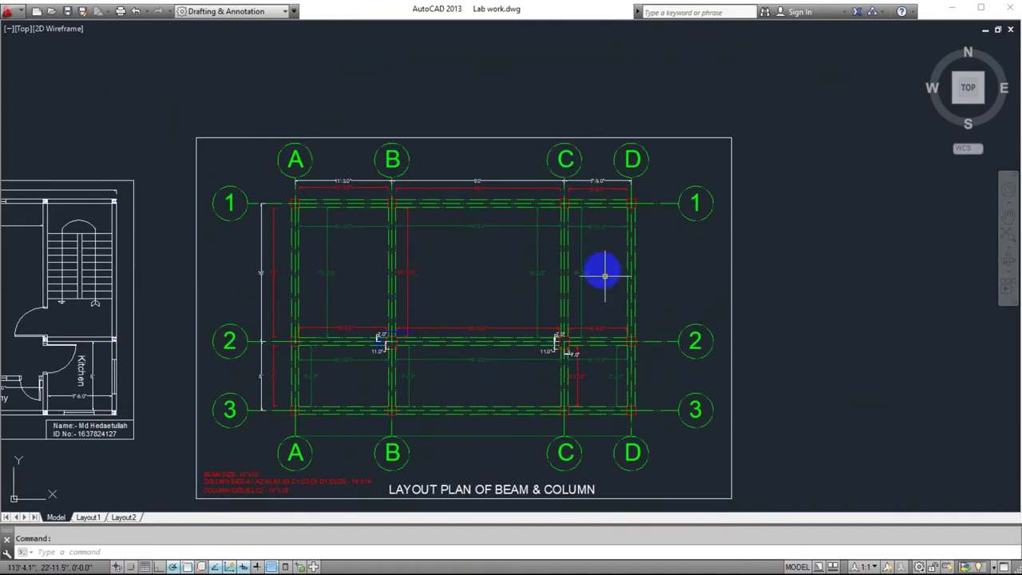
left_click(311, 527)
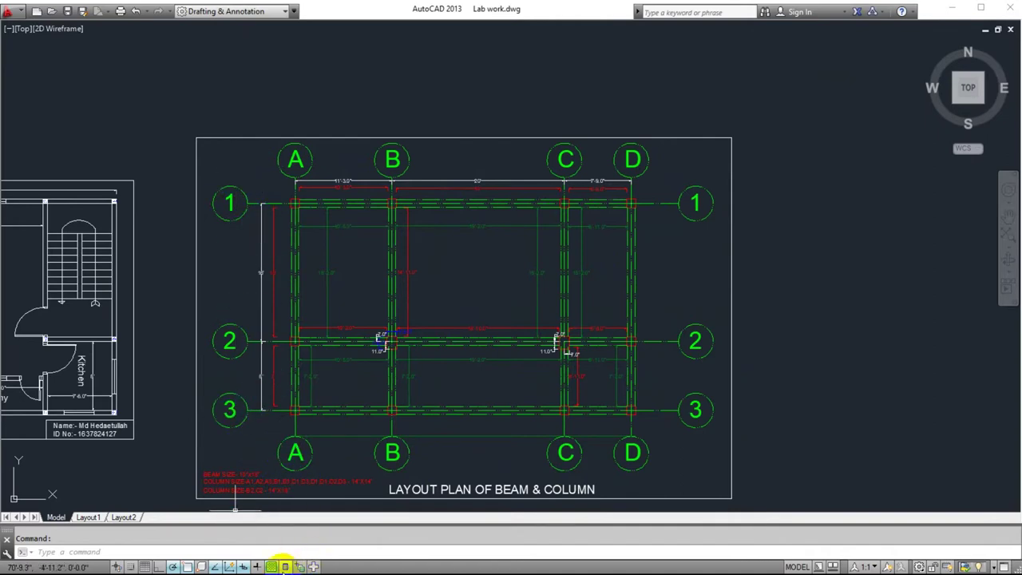
left_click(255, 566)
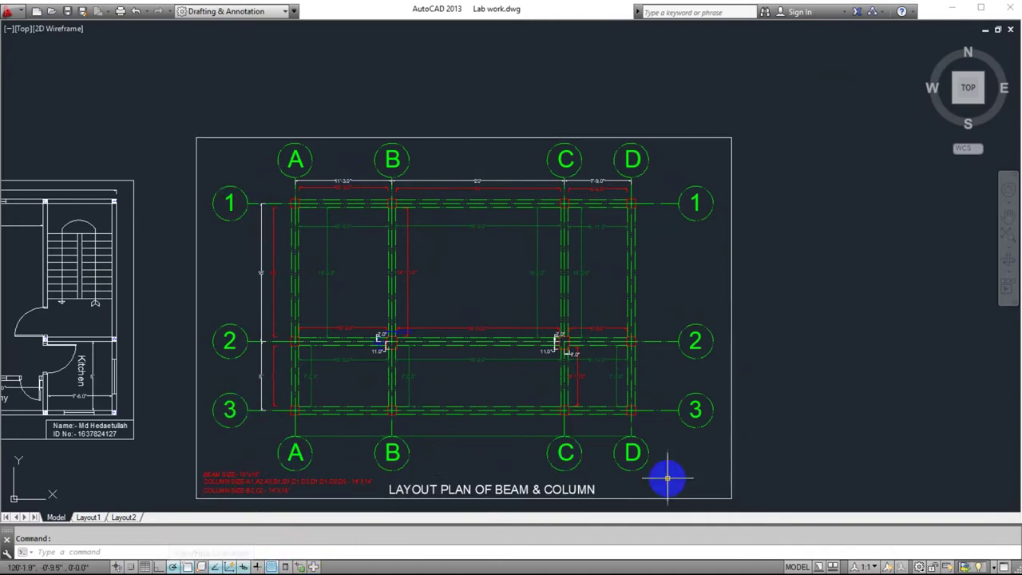
left_click(958, 9)
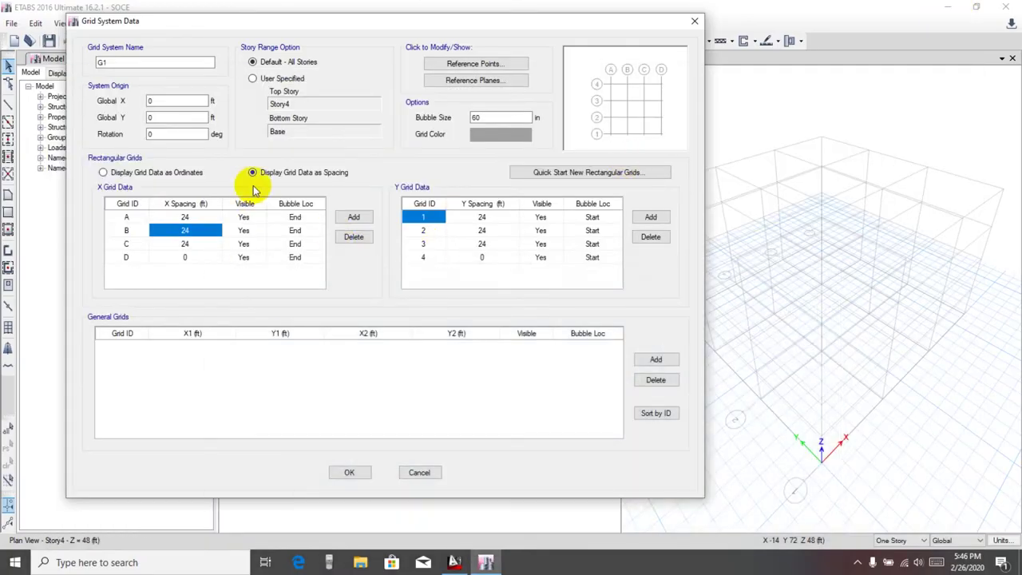
Go through X grid lines A to D in ETABS and look up their spacings in the AutoCAD layout plan
left_click(127, 218)
left_click(126, 230)
left_click(126, 244)
left_click(126, 258)
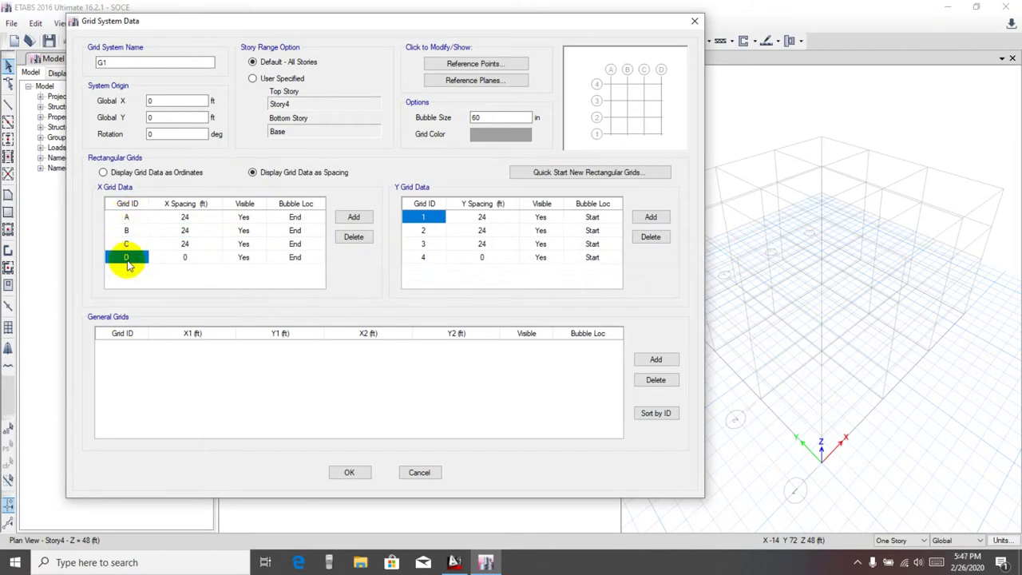
left_click(185, 216)
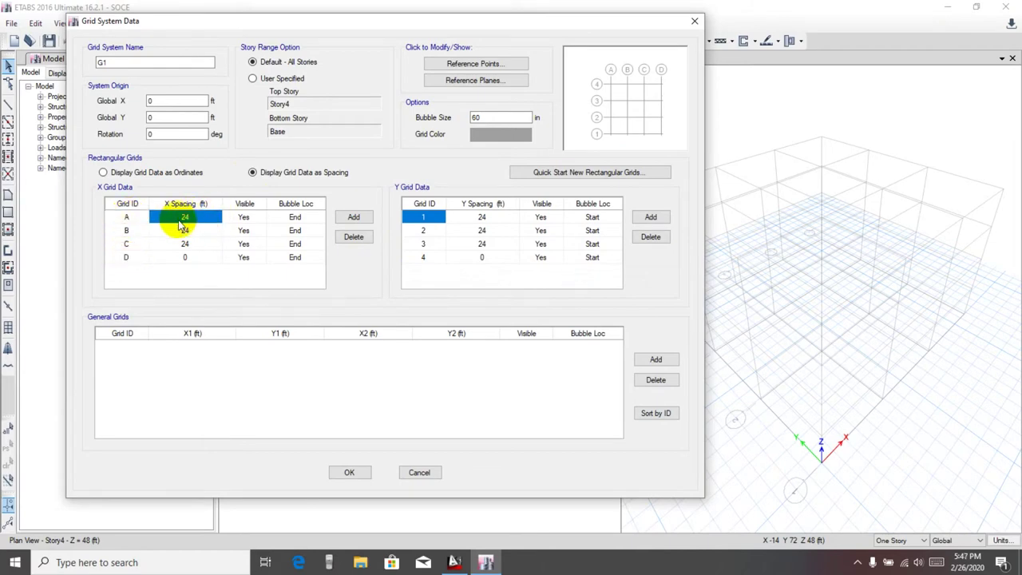
left_click(454, 562)
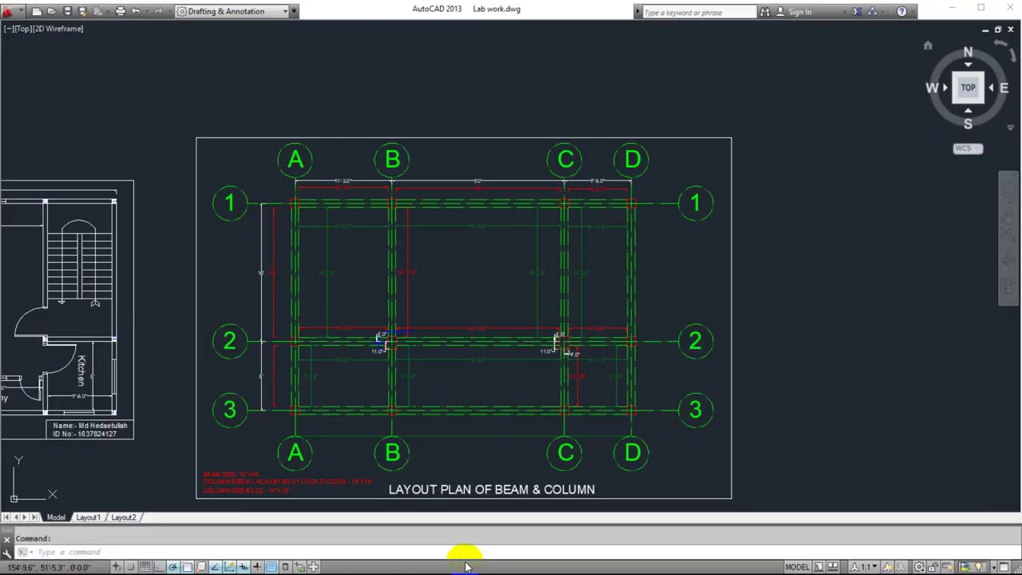
scroll(364, 172, "up", 8)
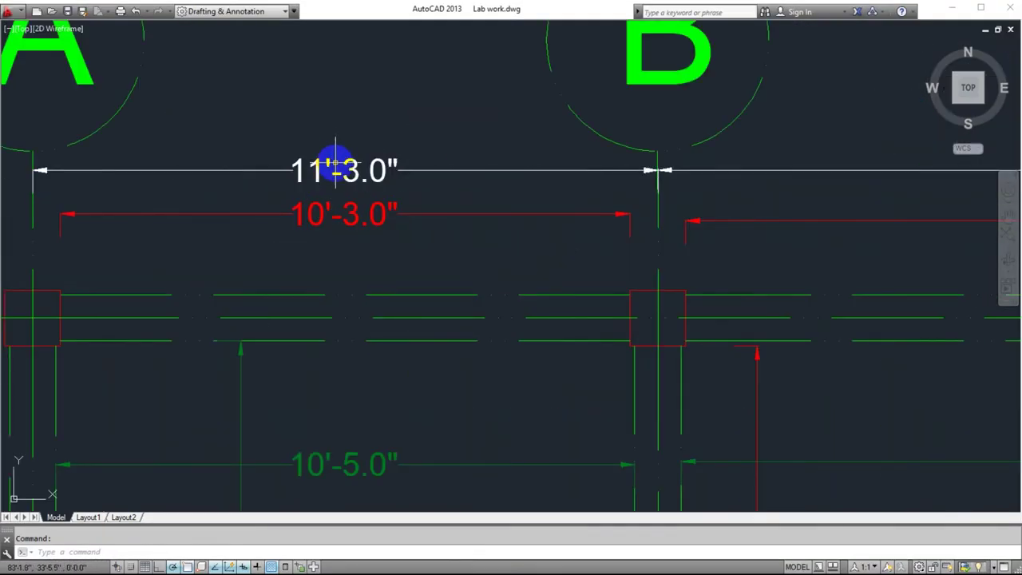
scroll(426, 412, "down", 4)
middle_click_drag(726, 192, 521, 189)
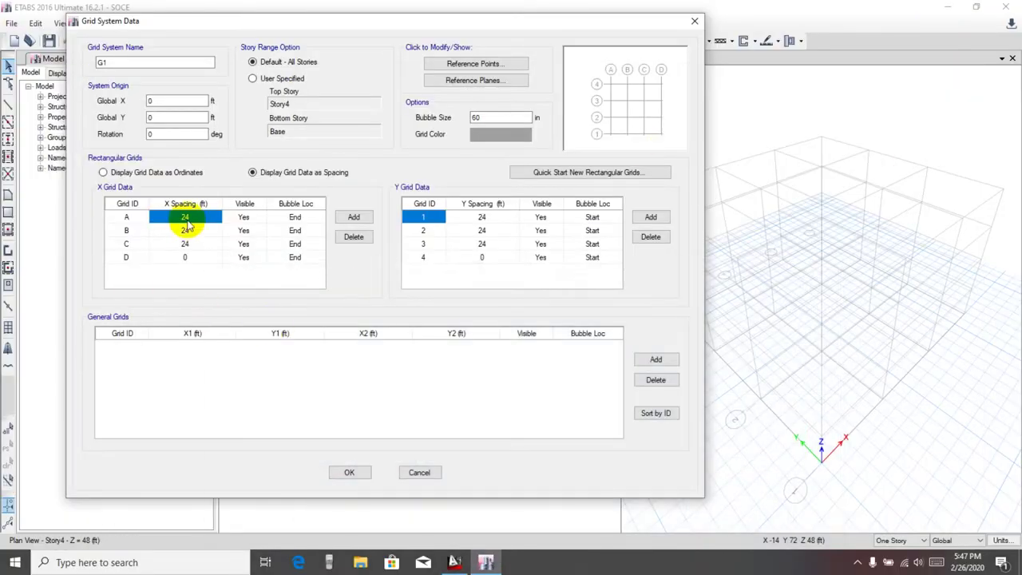
Try to set the X spacing of grid line A to 11'3" in ETABS
type("1")
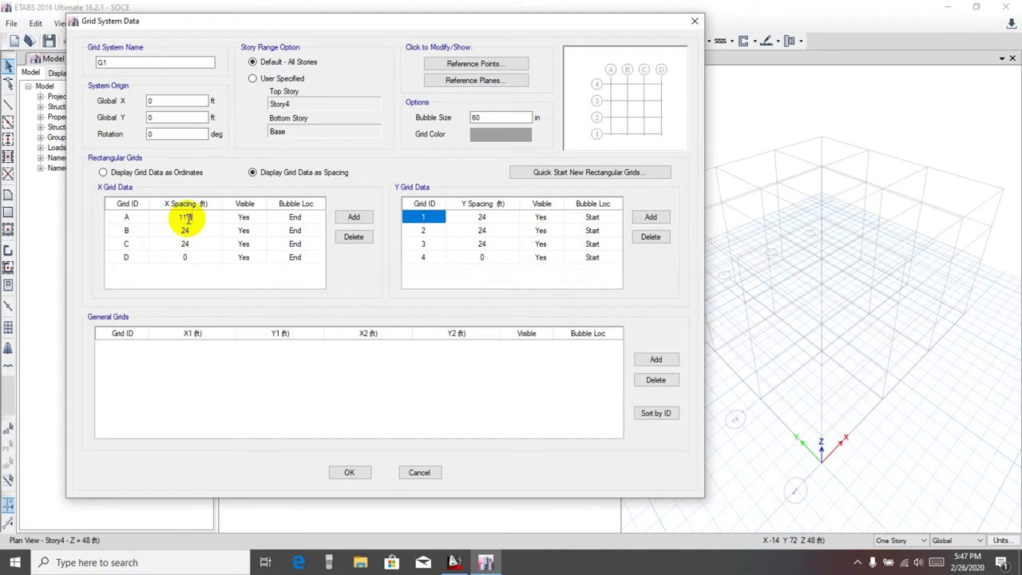
type("1'3\"")
left_click(198, 231)
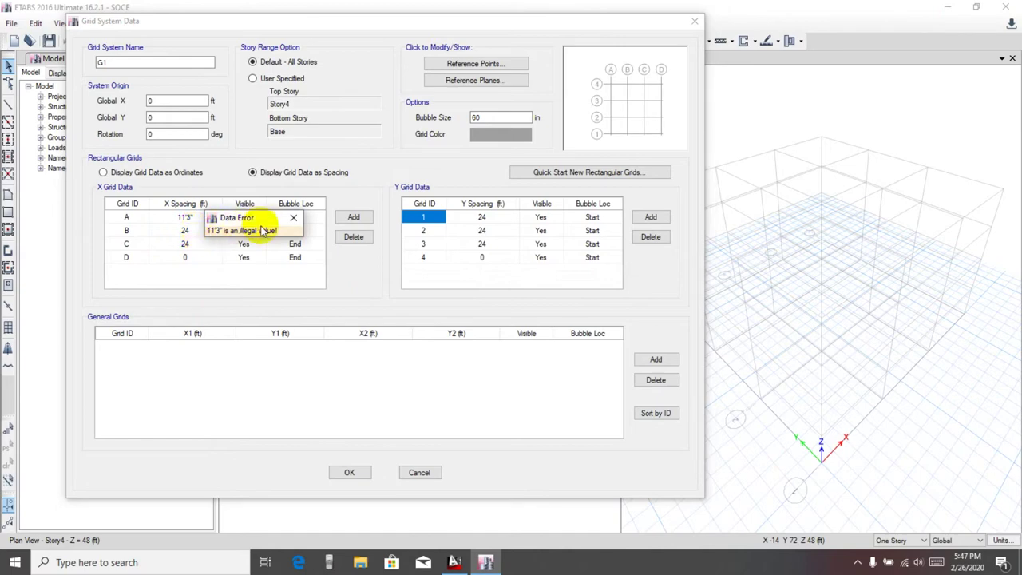
left_click(293, 217)
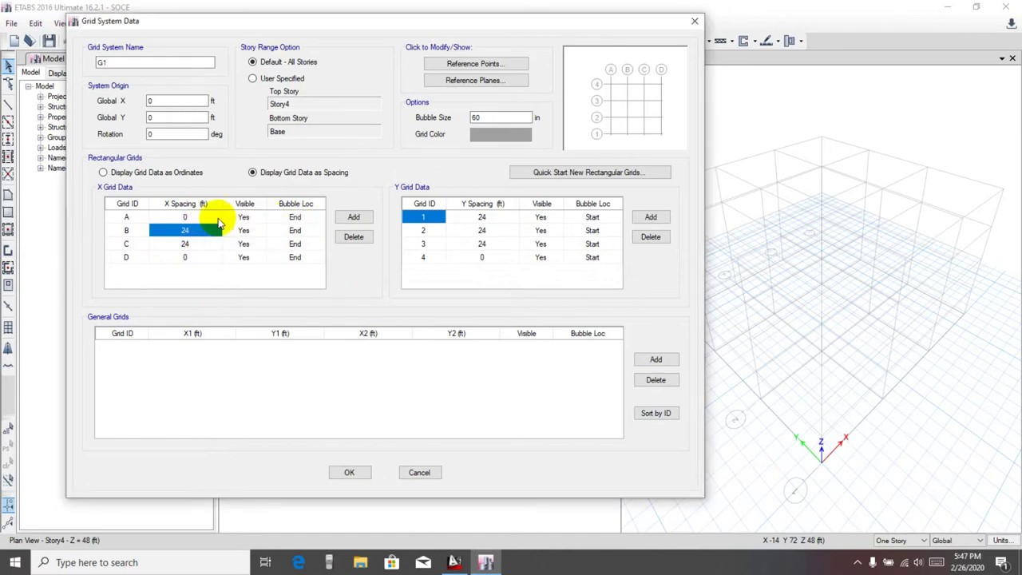
Set the X spacing of grid line A to 11'3" in the grid system G1
left_click(194, 221)
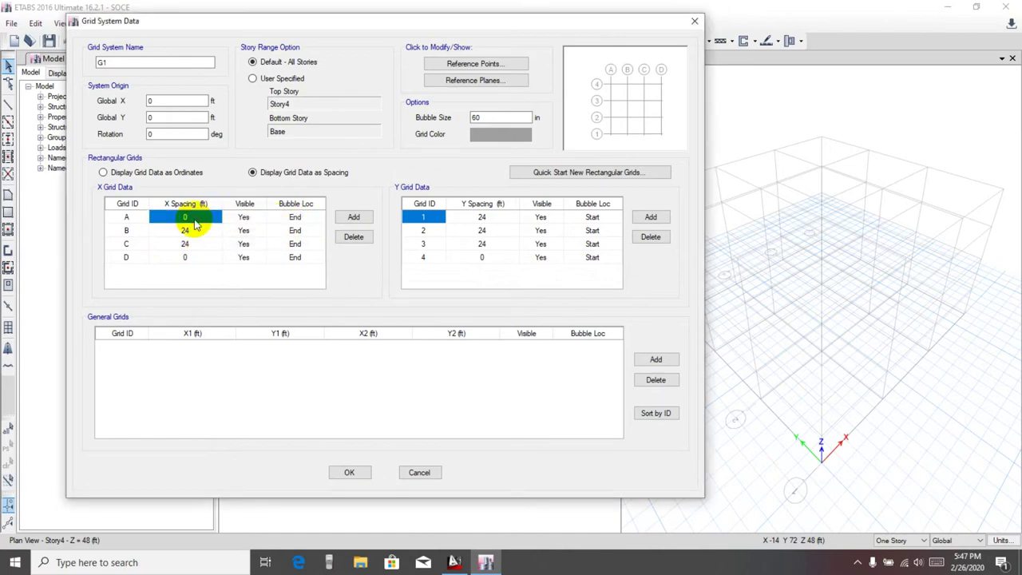
type("11")
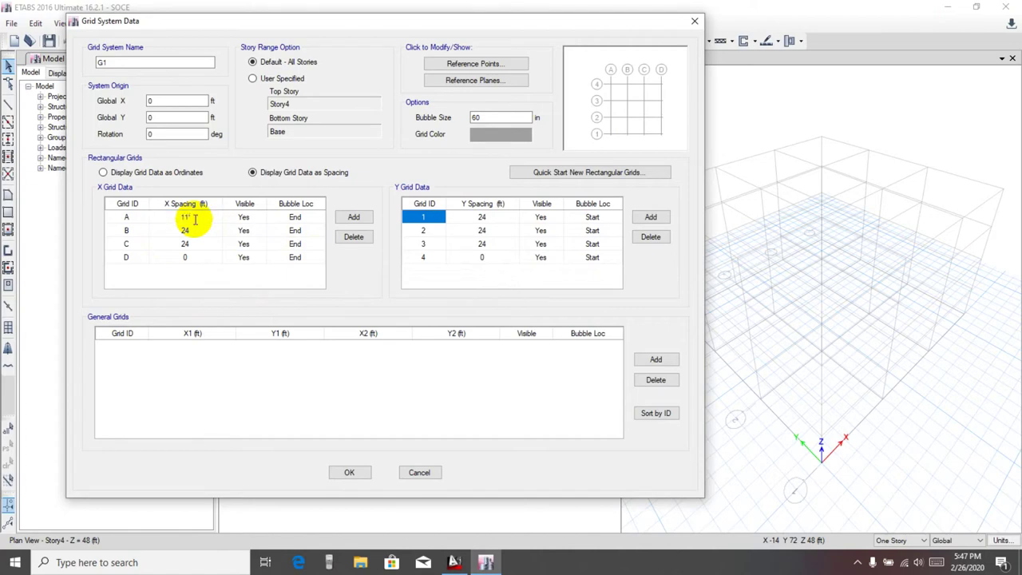
type("'")
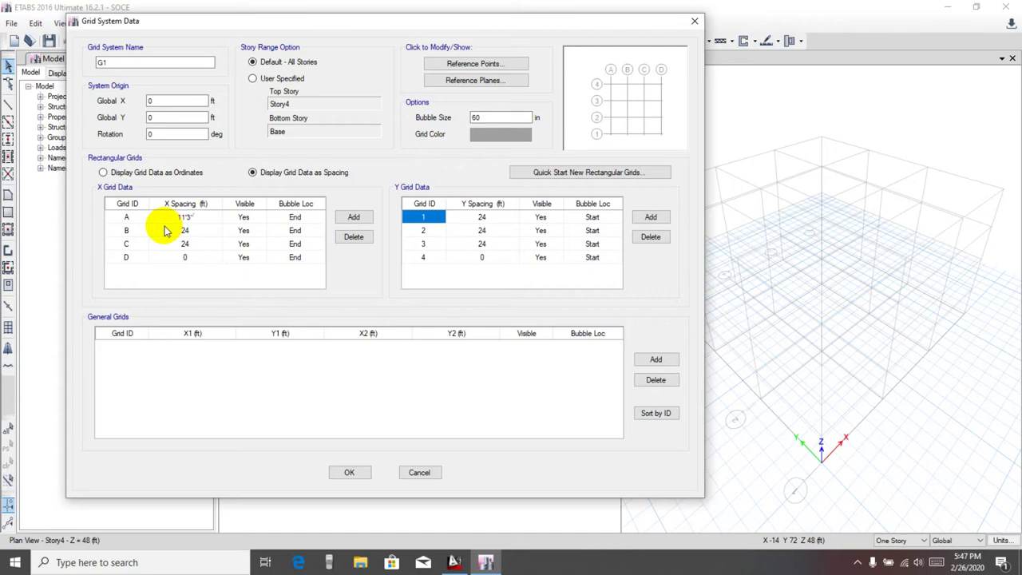
left_click(165, 231)
left_click(187, 222)
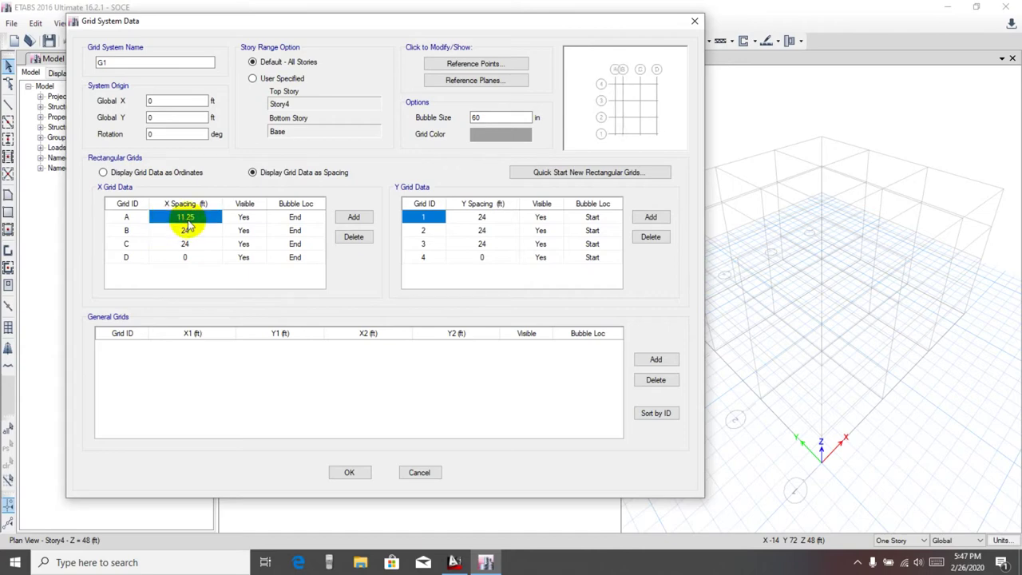
left_click(190, 229)
left_click(191, 221)
left_click(192, 230)
left_click(192, 221)
left_click(197, 229)
left_click(190, 219)
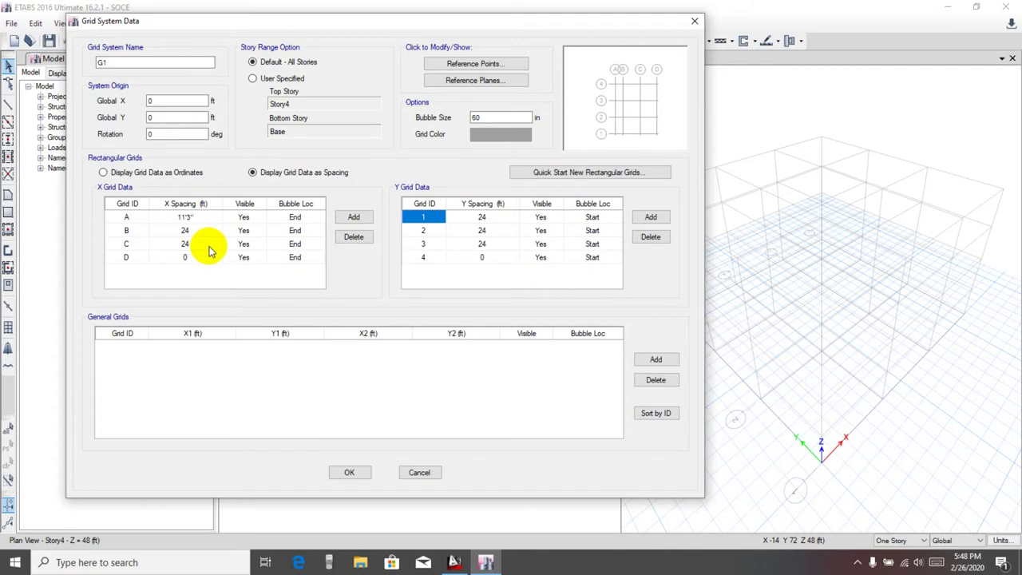
key("Return")
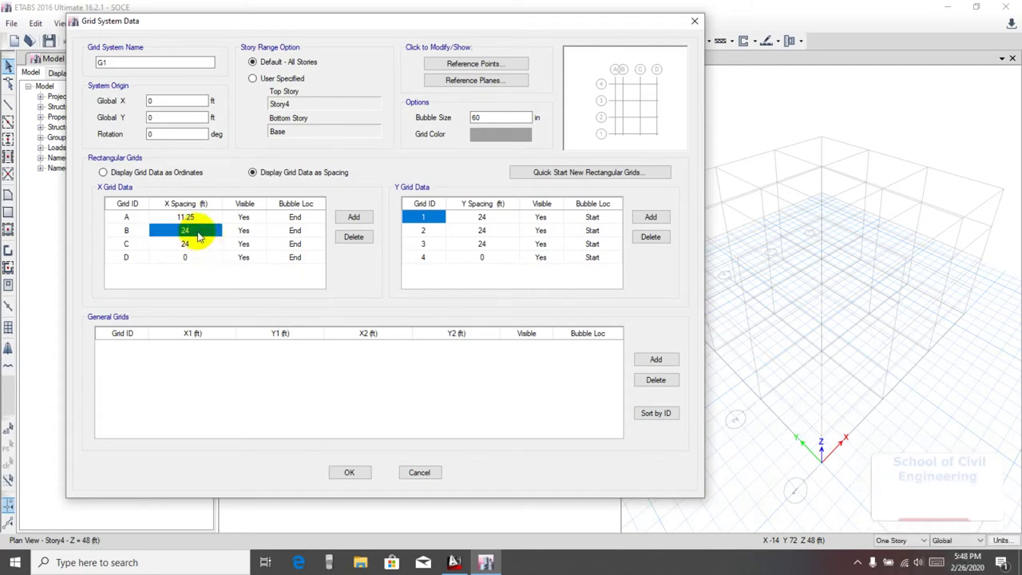
Set the X spacing of grid line B to 20 ft and of grid line C to 7'9", matching the AutoCAD layout plan
type("20")
key("Return")
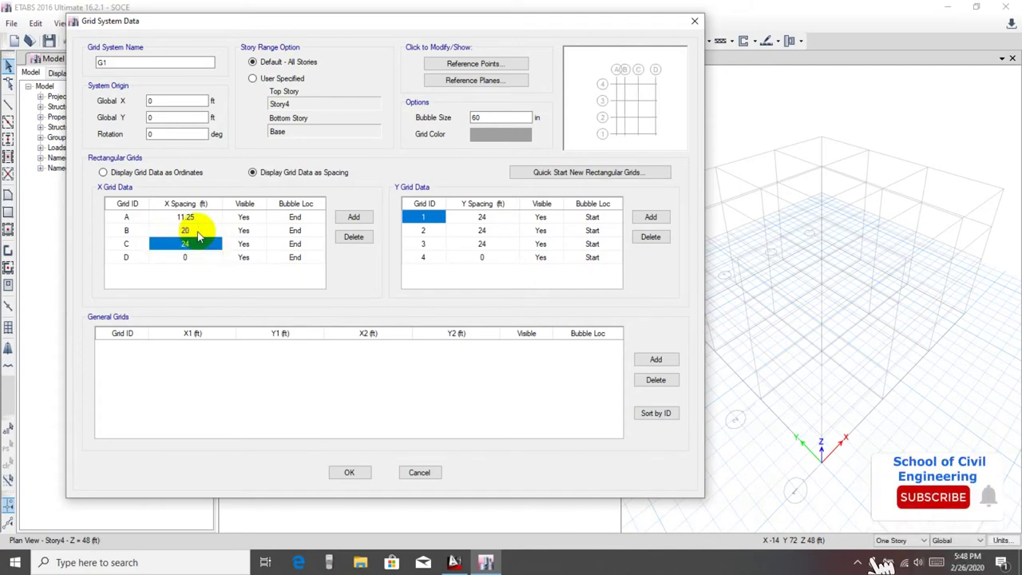
left_click(192, 244)
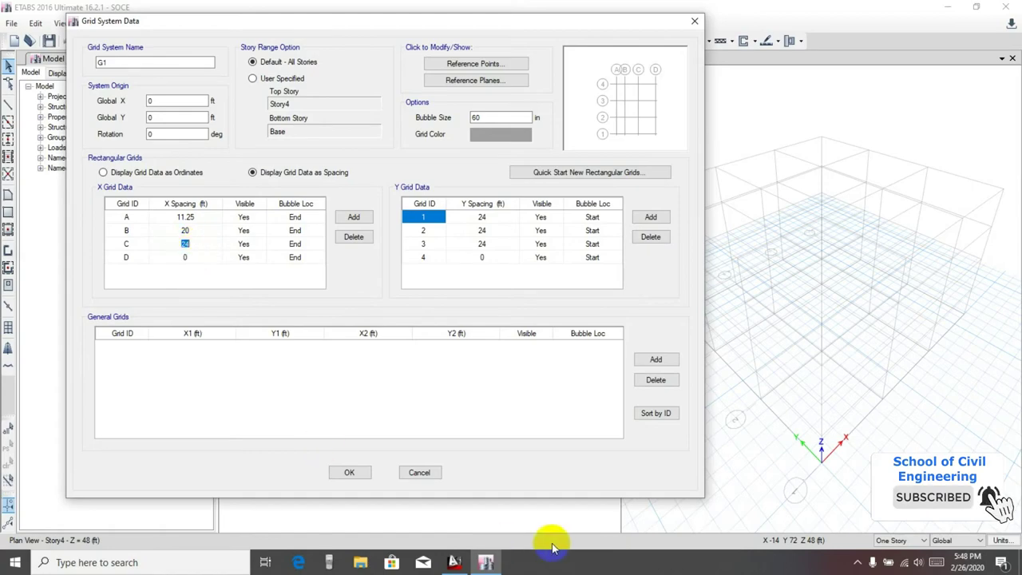
left_click(455, 561)
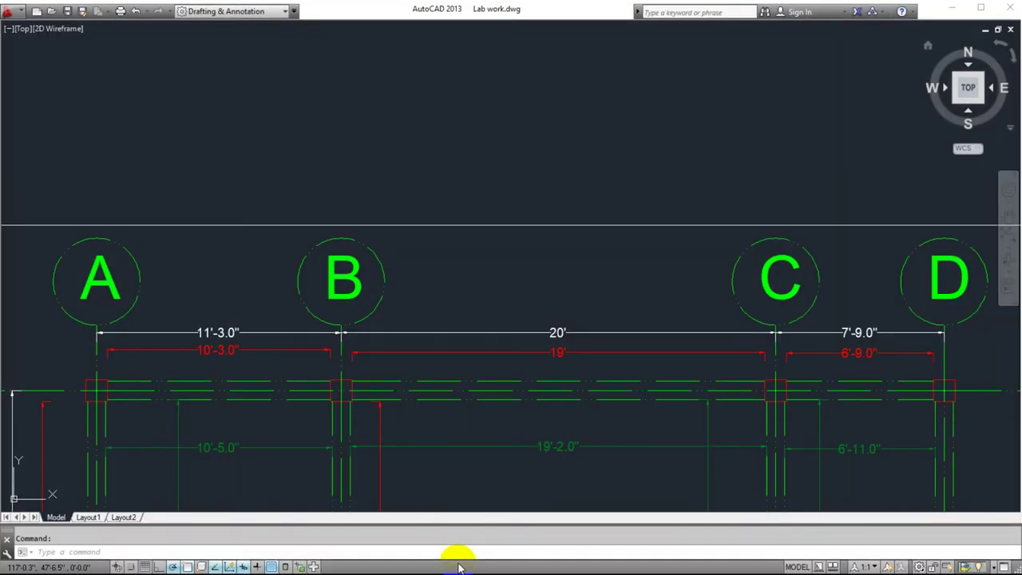
left_click(952, 7)
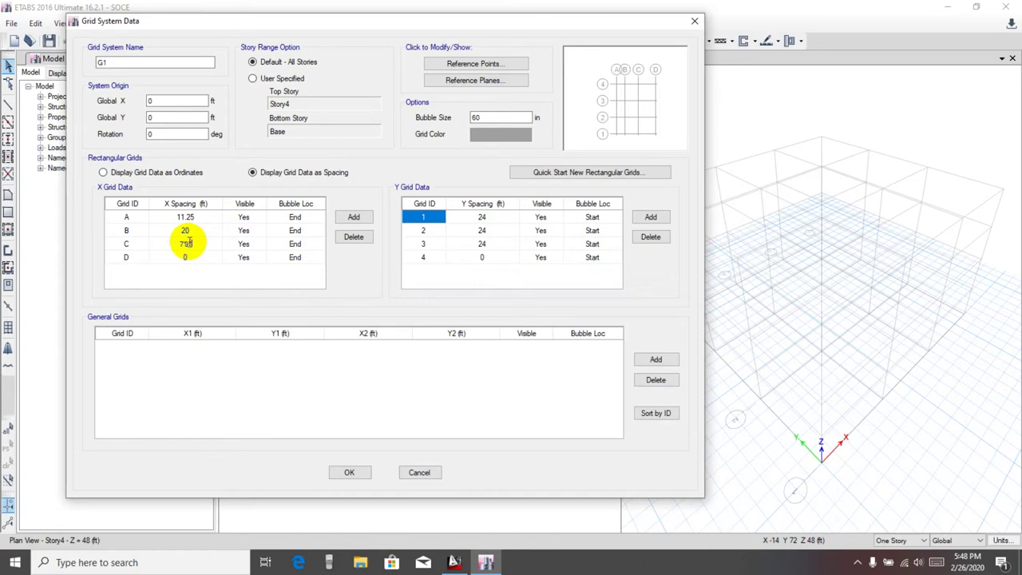
key("Return")
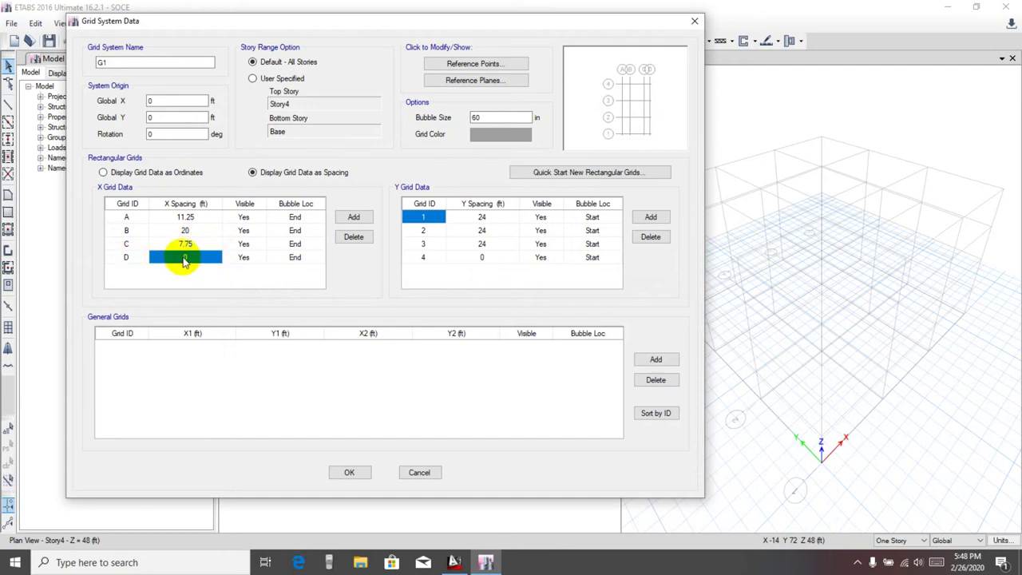
Review the X spacings of grid lines A to C, then the IDs and spacings of Y grid lines 1 to 3
left_click(185, 218)
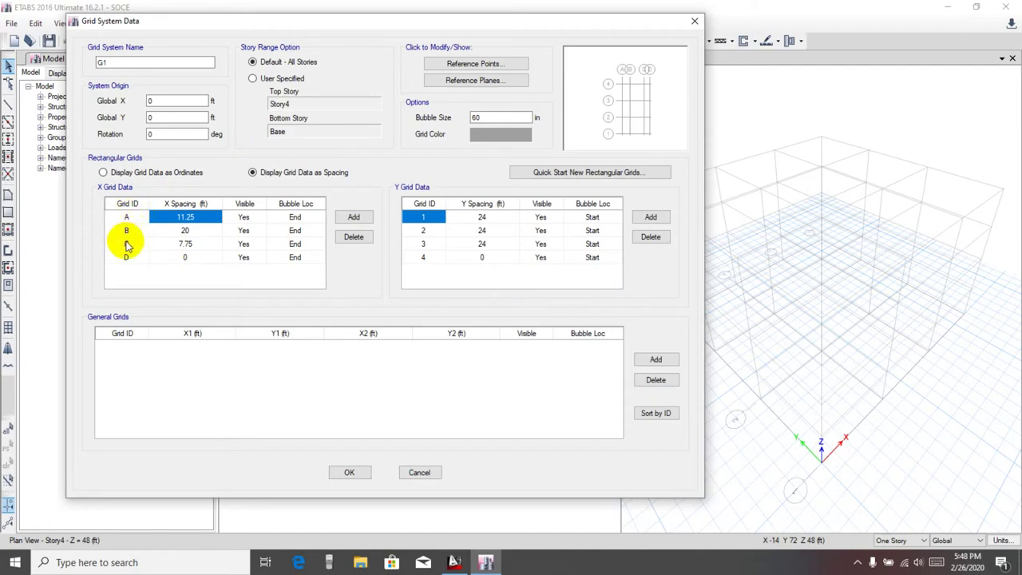
left_click(185, 231)
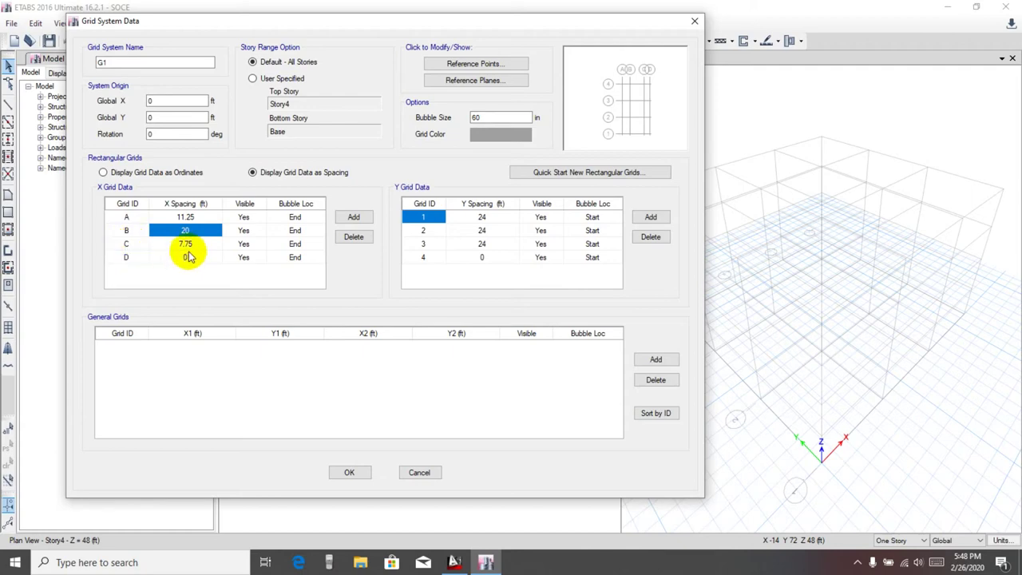
left_click(185, 247)
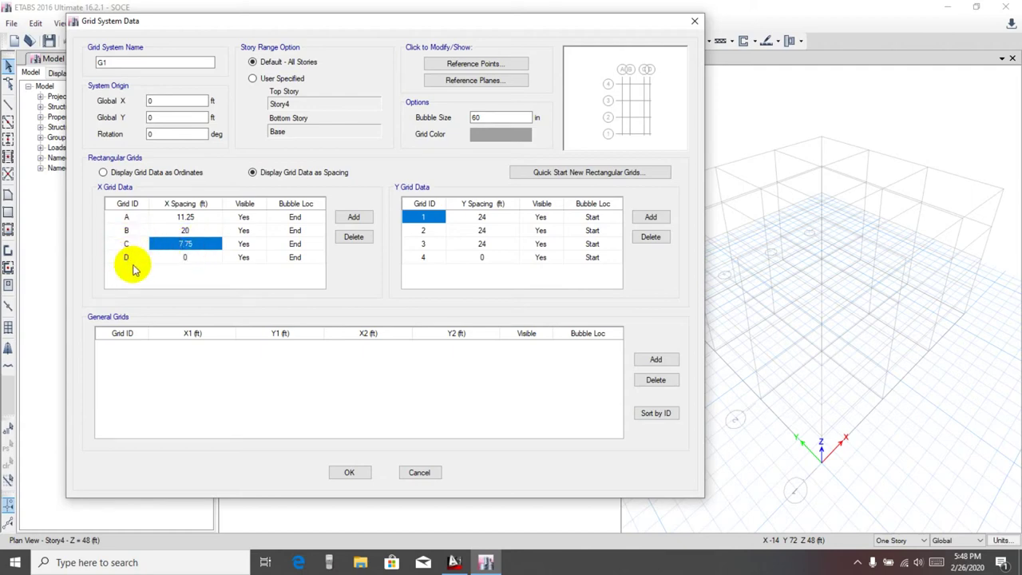
left_click(429, 186)
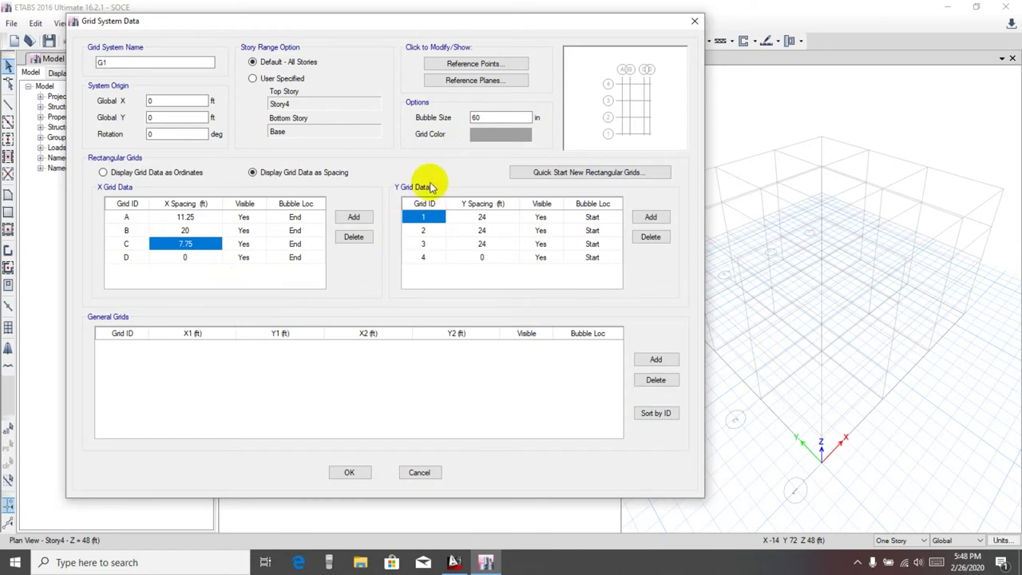
left_click(427, 244)
left_click(422, 219)
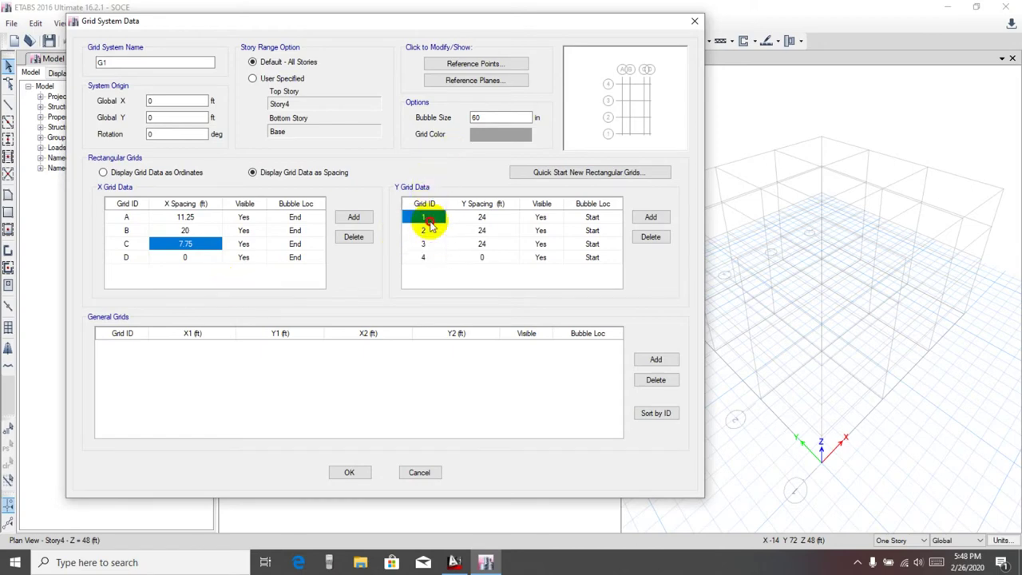
left_click(427, 245)
left_click(434, 219)
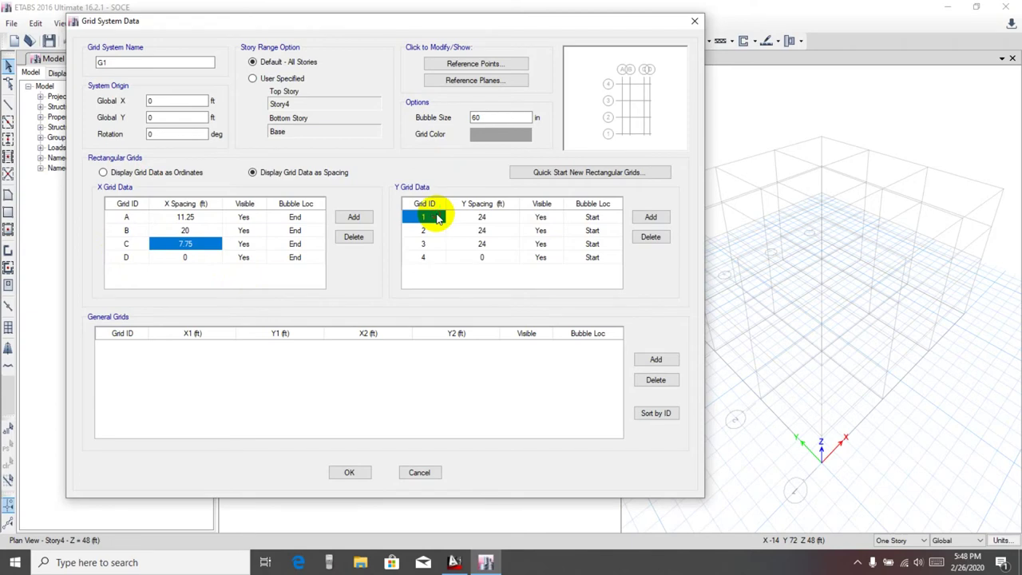
left_click(481, 217)
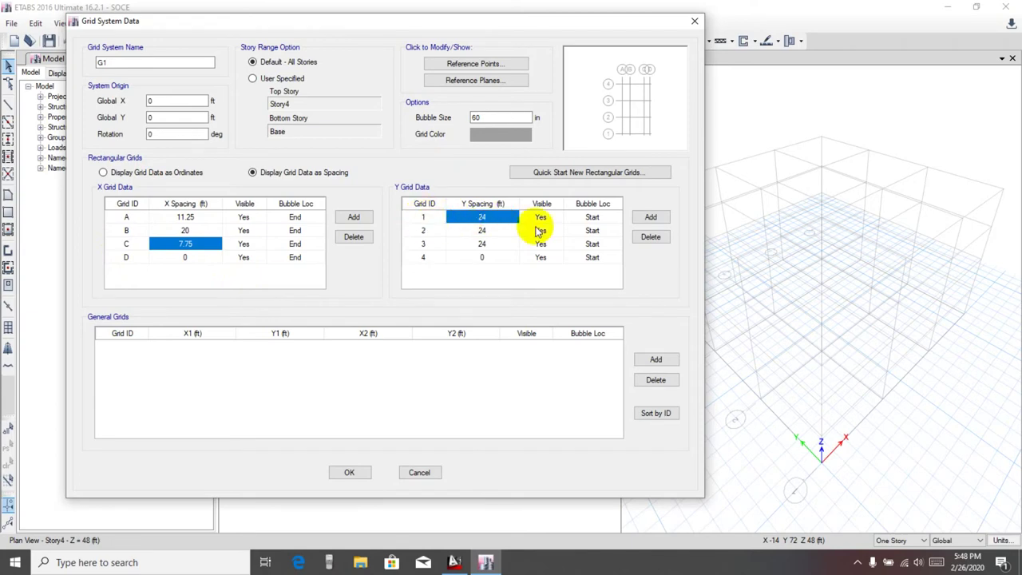
left_click(479, 232)
left_click(481, 243)
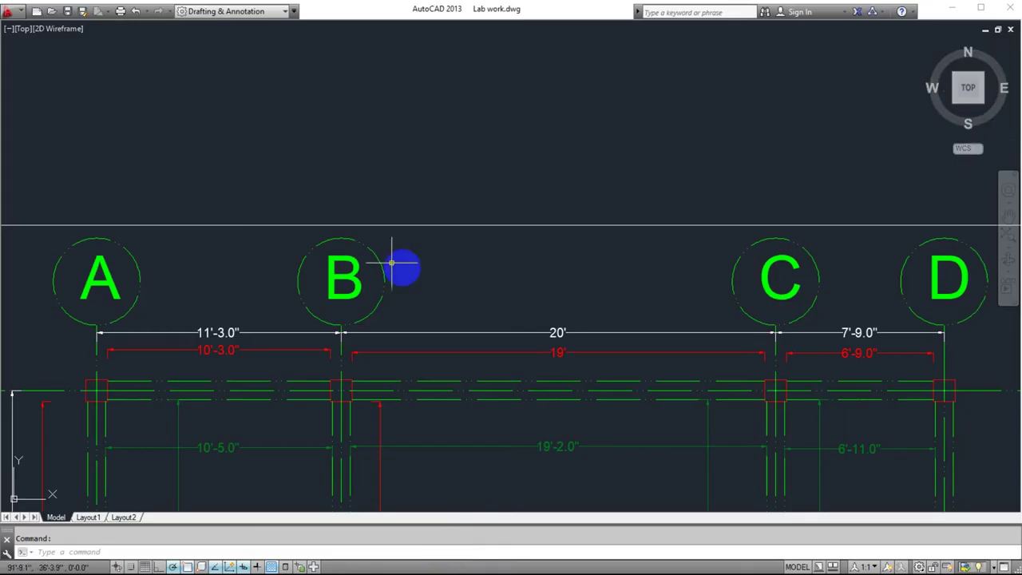
Check the numbered grid lines in the AutoCAD beam and column layout plan and delete Y grid line 4 in ETABS
scroll(399, 266, "down", 4)
middle_click_drag(250, 296, 405, 140)
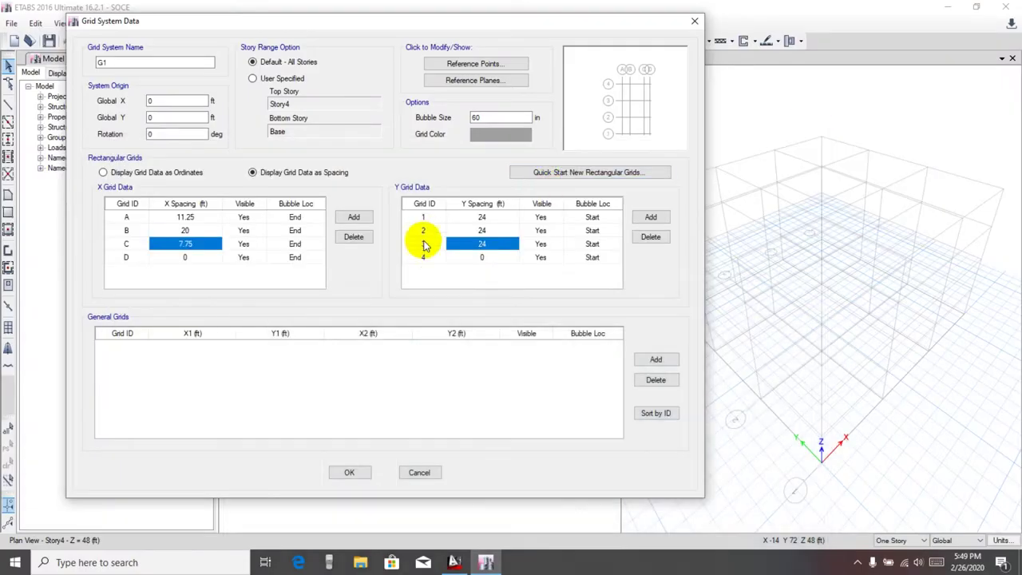
left_click(424, 258)
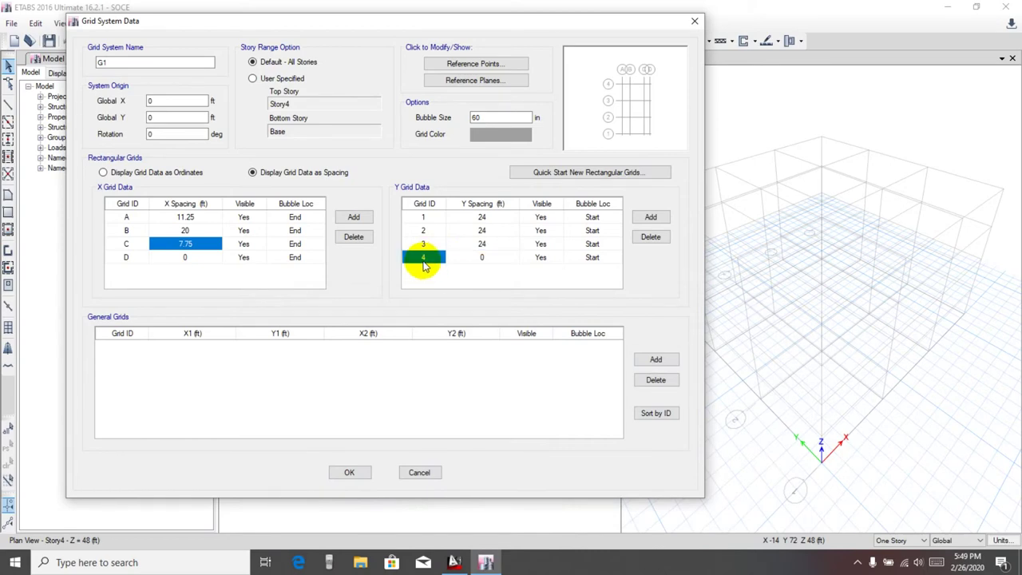
left_click(652, 238)
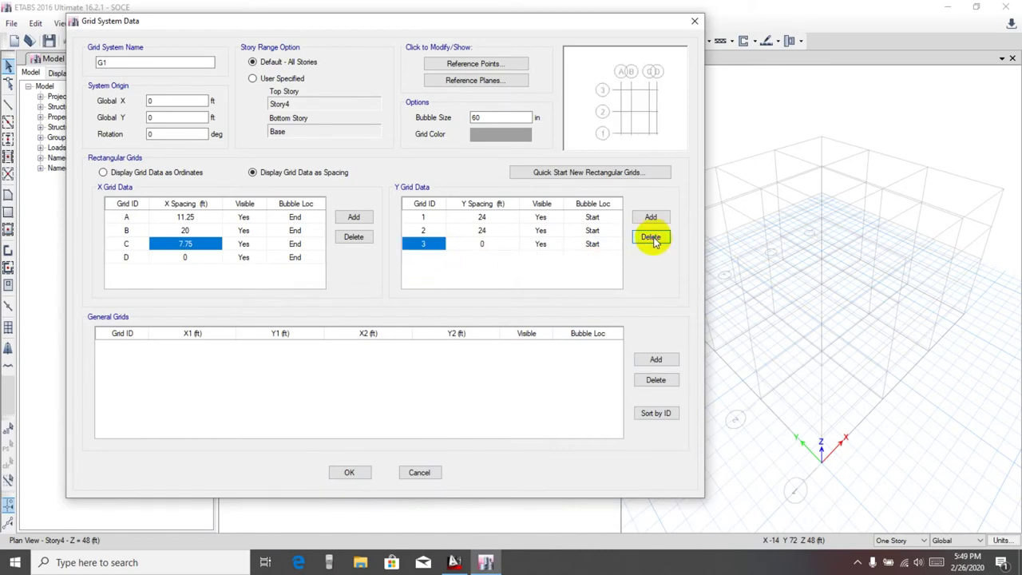
Reverse the Y grid IDs to the order 3, 2, 1, following the numbering in the AutoCAD layout plan
left_click(423, 217)
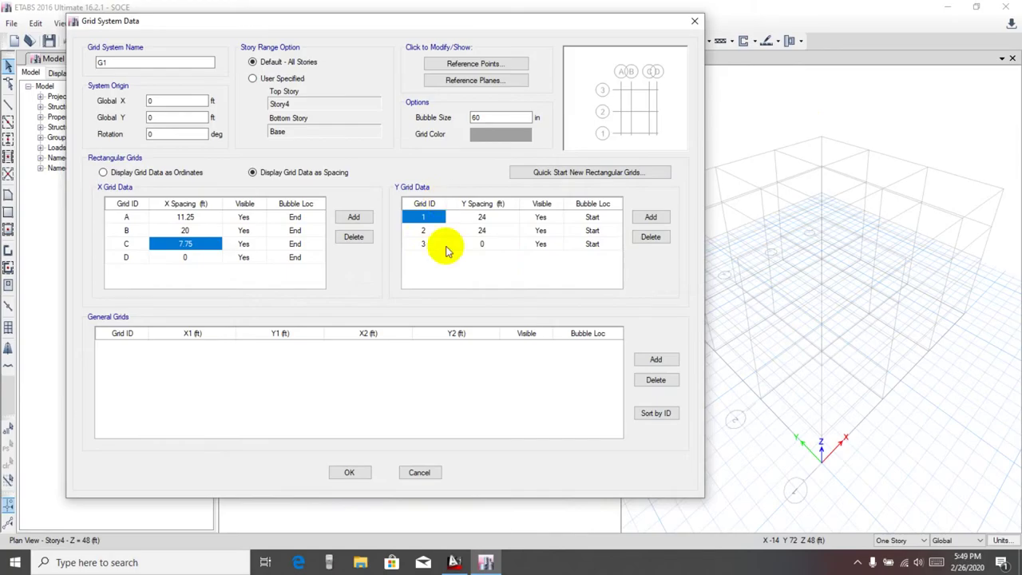
left_click(453, 562)
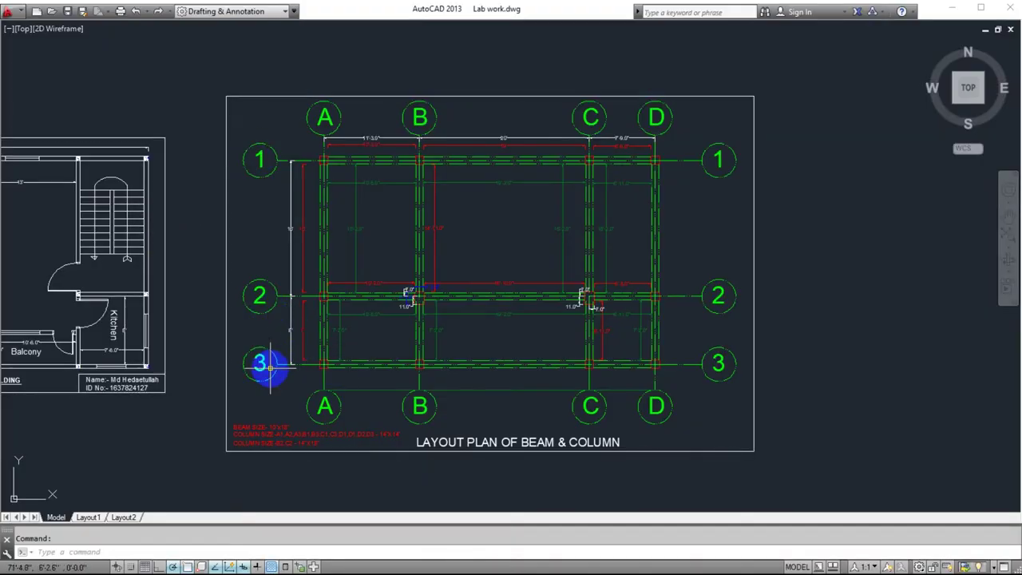
left_click(963, 7)
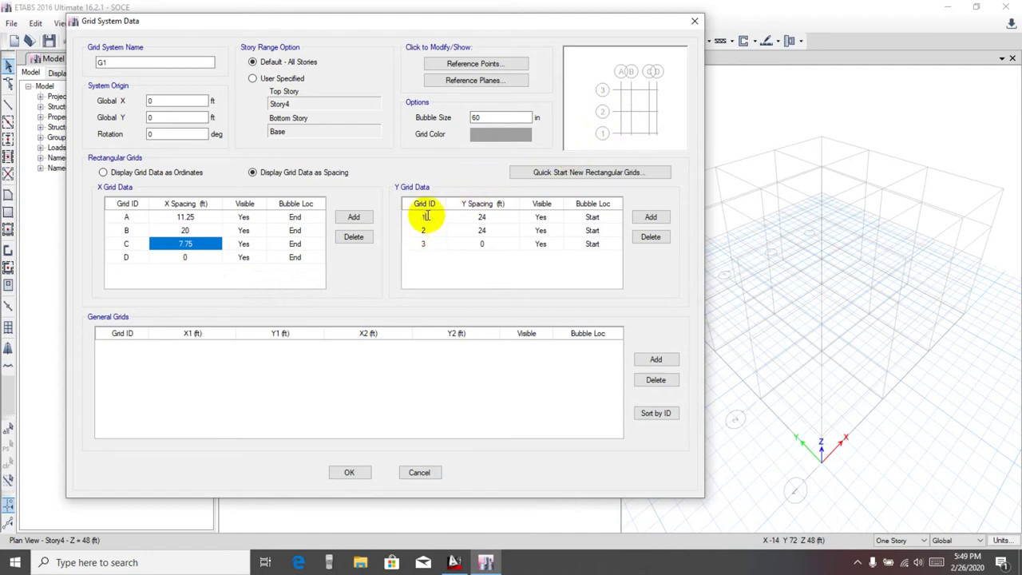
double_click(426, 217)
type("3")
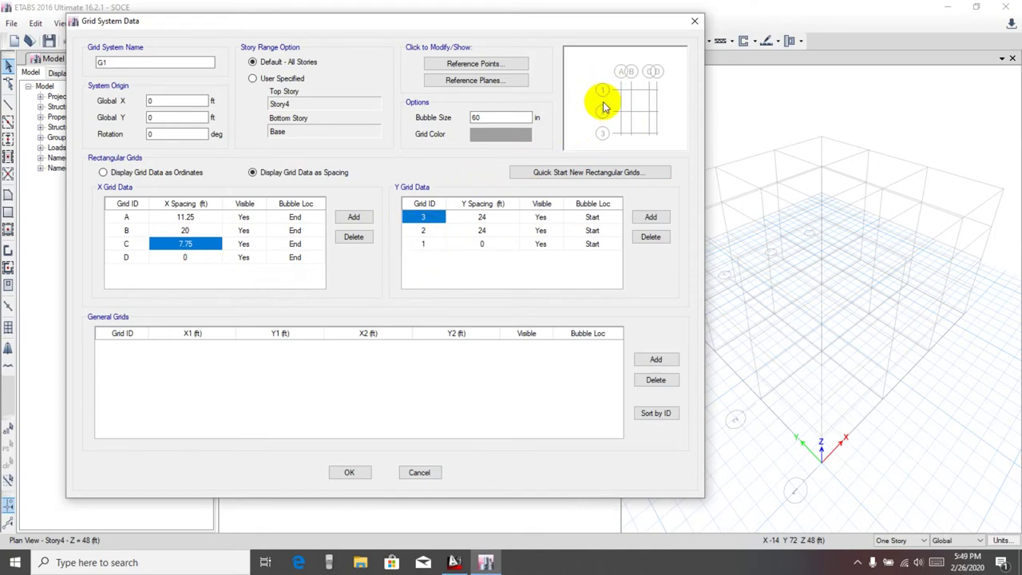
Examine the dimensions between grid lines 1, 2 and 3 in the AutoCAD layout plan and return to ETABS
left_click(454, 562)
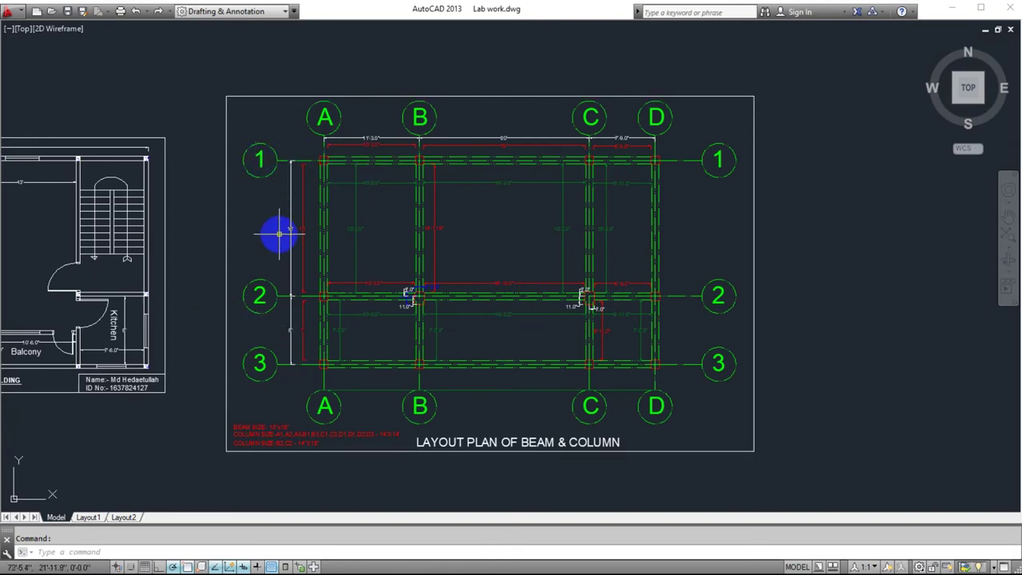
scroll(279, 233, "up", 4)
middle_click_drag(333, 218, 340, 171)
scroll(333, 182, "down", 2)
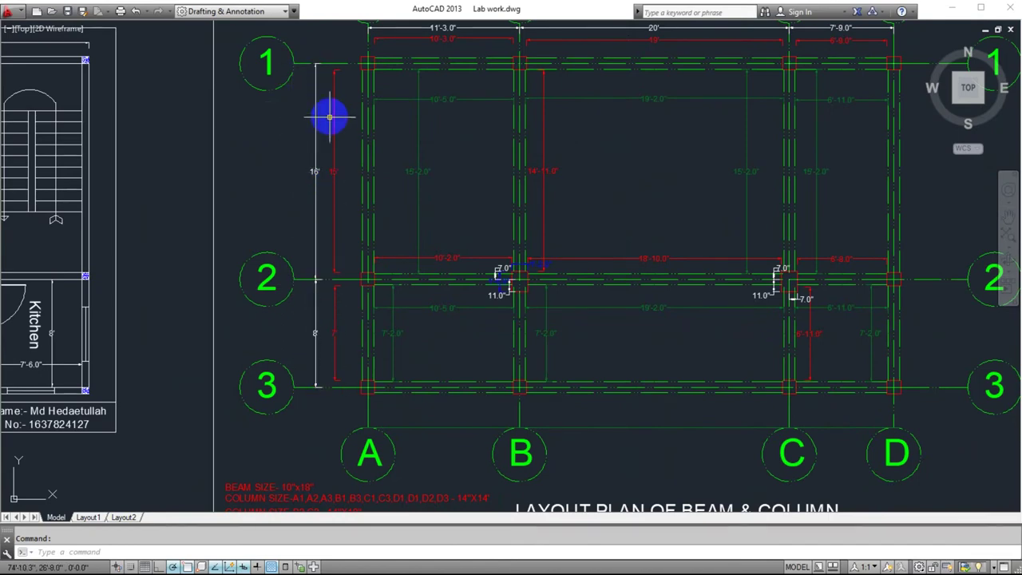
scroll(311, 168, "up", 4)
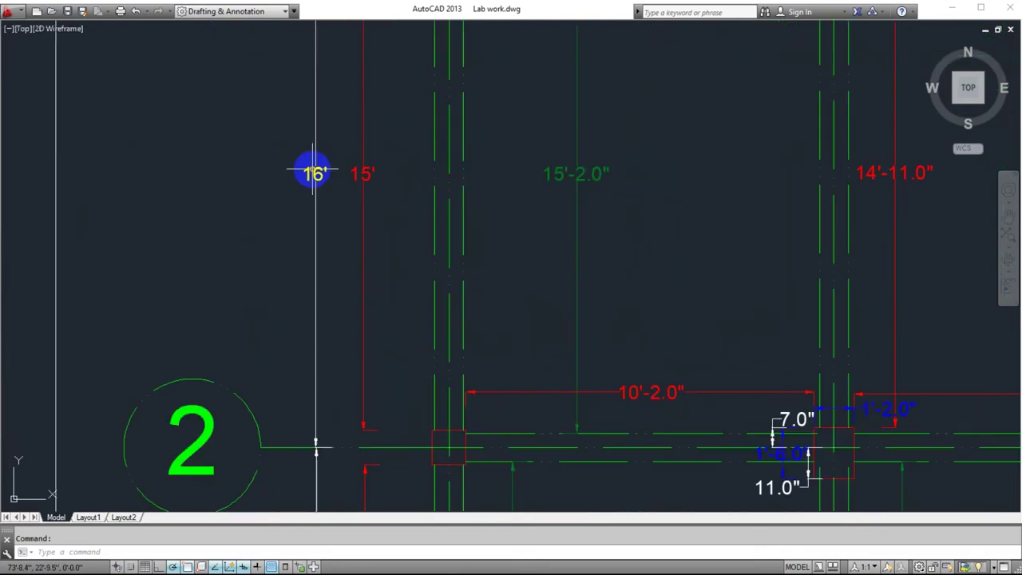
scroll(303, 144, "down", 3)
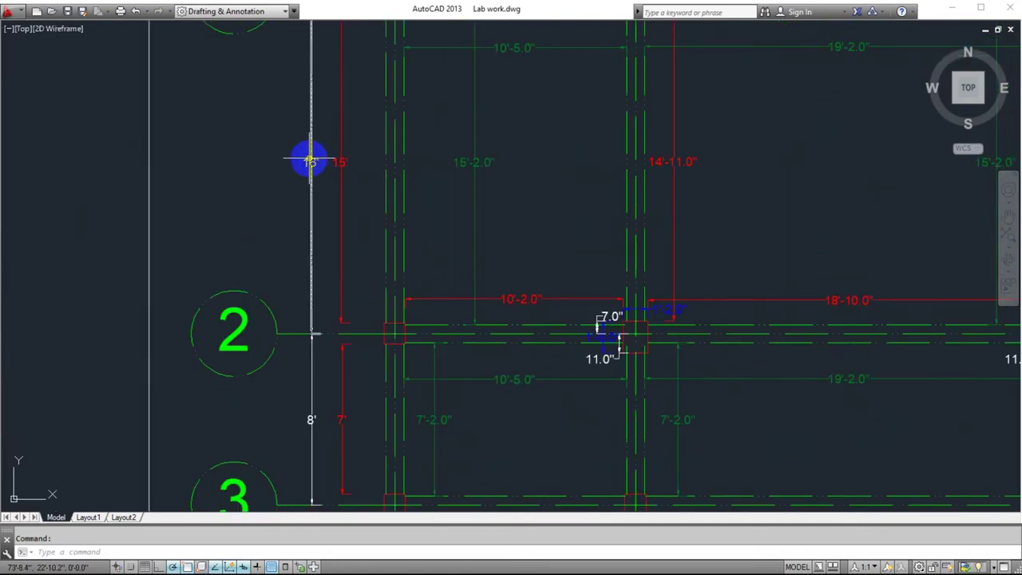
scroll(313, 257, "down", 2)
scroll(310, 346, "down", 2)
scroll(303, 301, "up", 4)
scroll(320, 299, "down", 5)
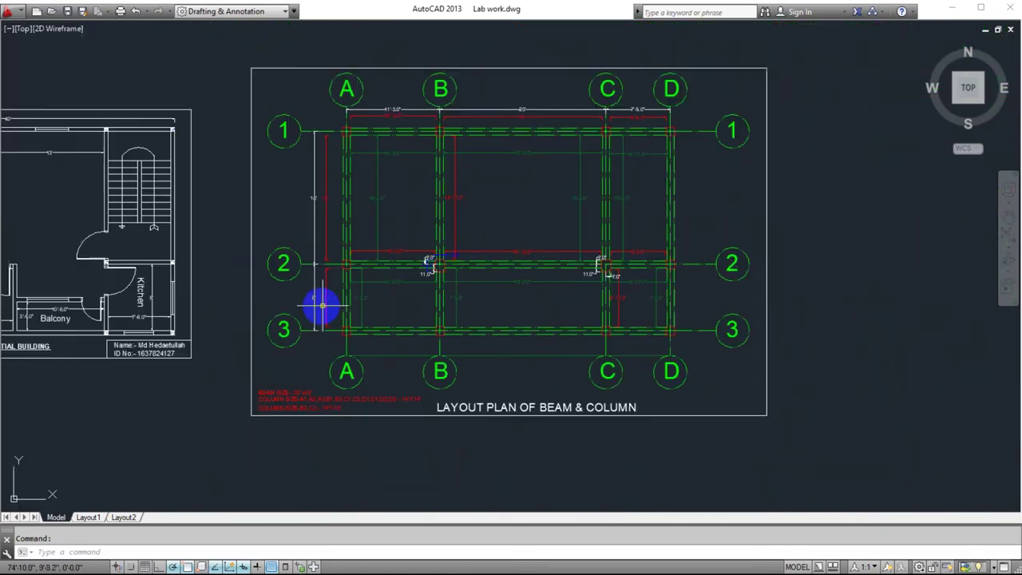
scroll(329, 316, "up", 2)
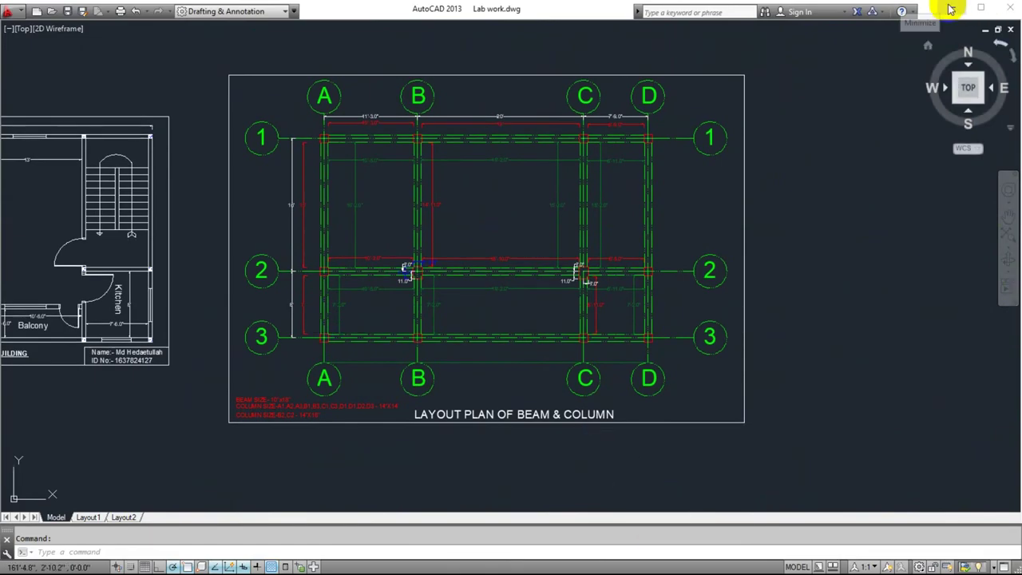
left_click(950, 8)
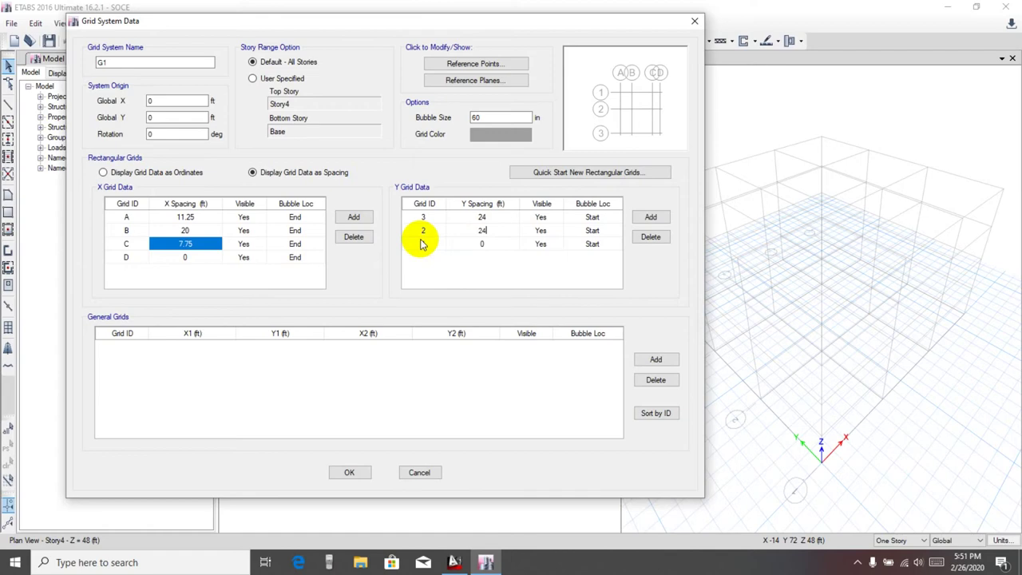
Set the Y spacing of grid line 3 to 8 ft and of grid line 2 to 16 ft
left_click(485, 246)
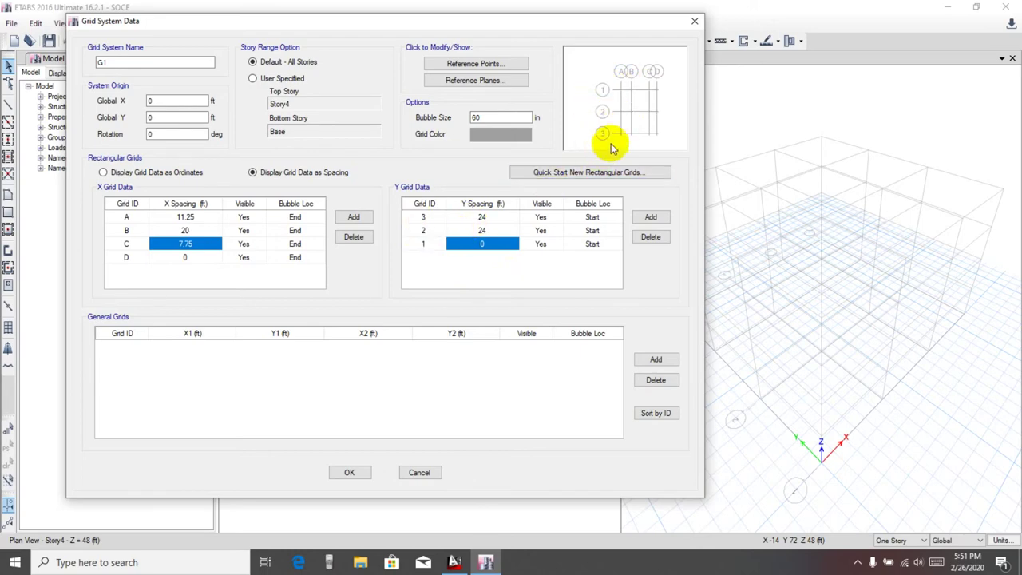
left_click(491, 218)
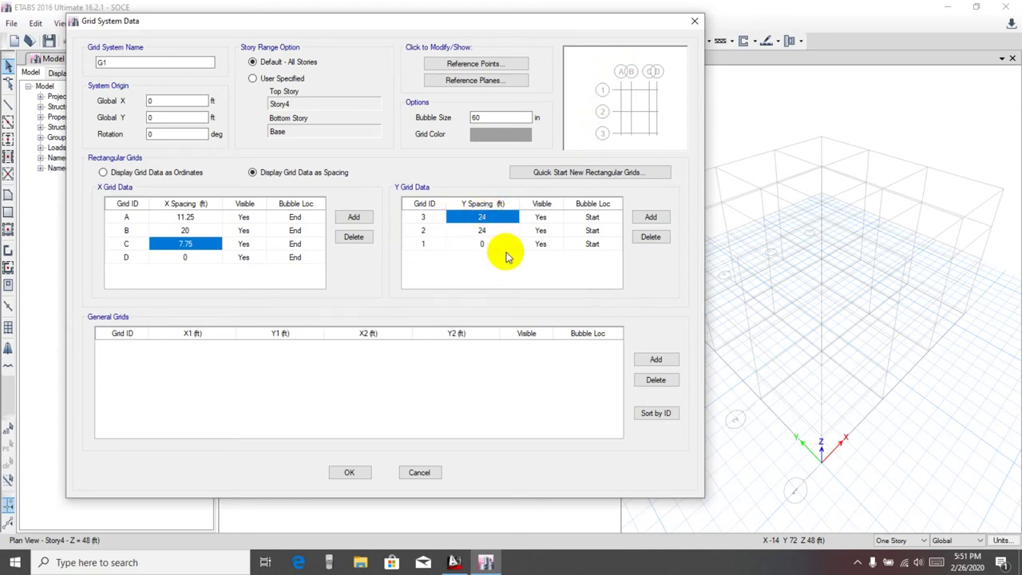
left_click(492, 230)
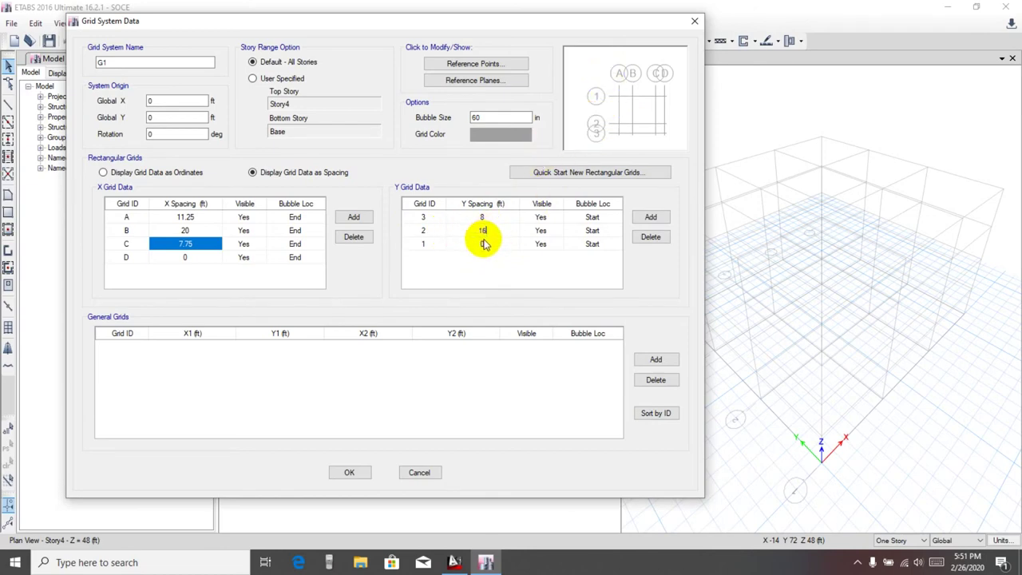
left_click(483, 243)
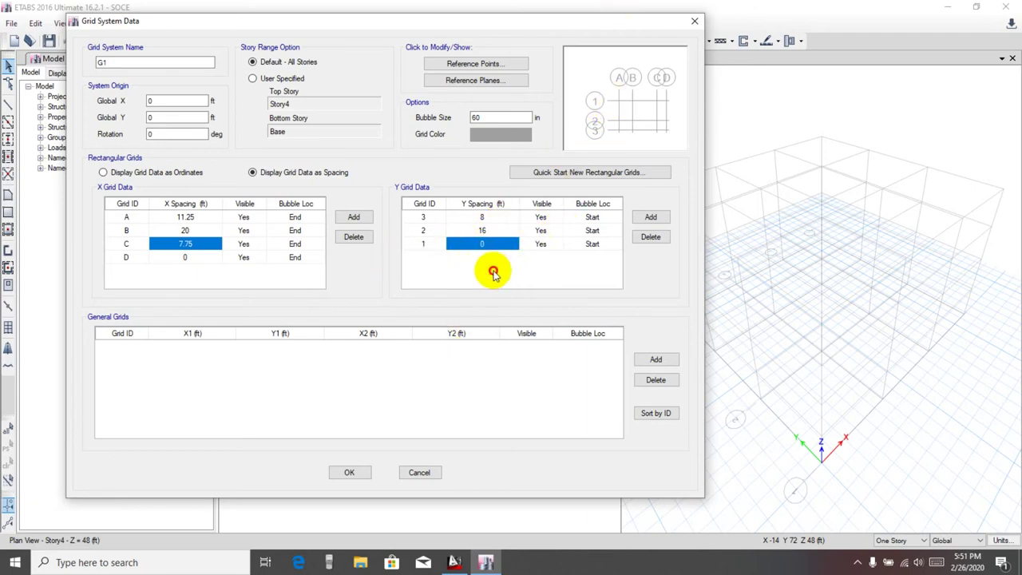
Switch to AutoCAD and check the dimensions between grid lines 1, 2 and 3 in the beam and column layout plan
left_click(465, 556)
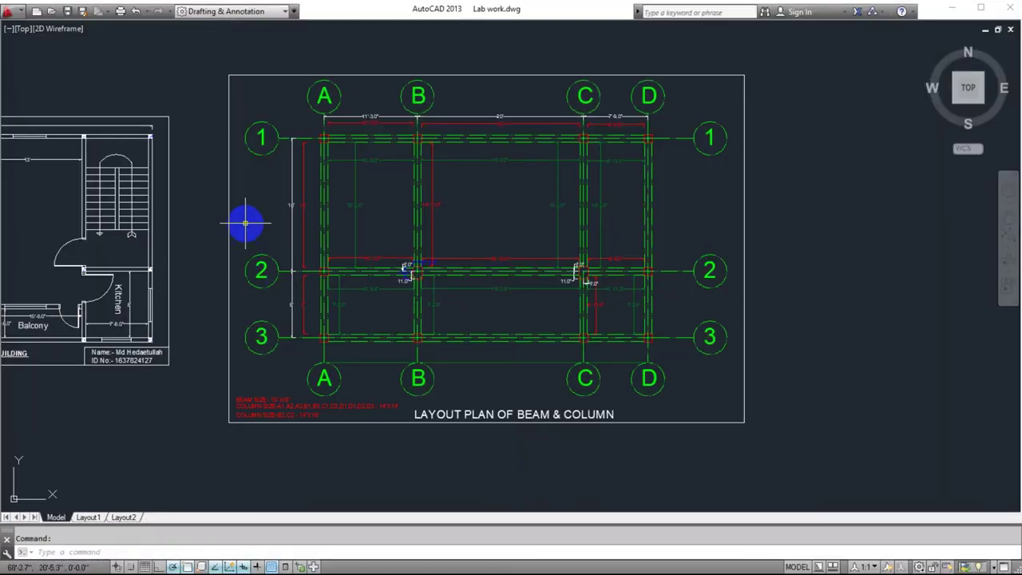
scroll(266, 191, "up", 2)
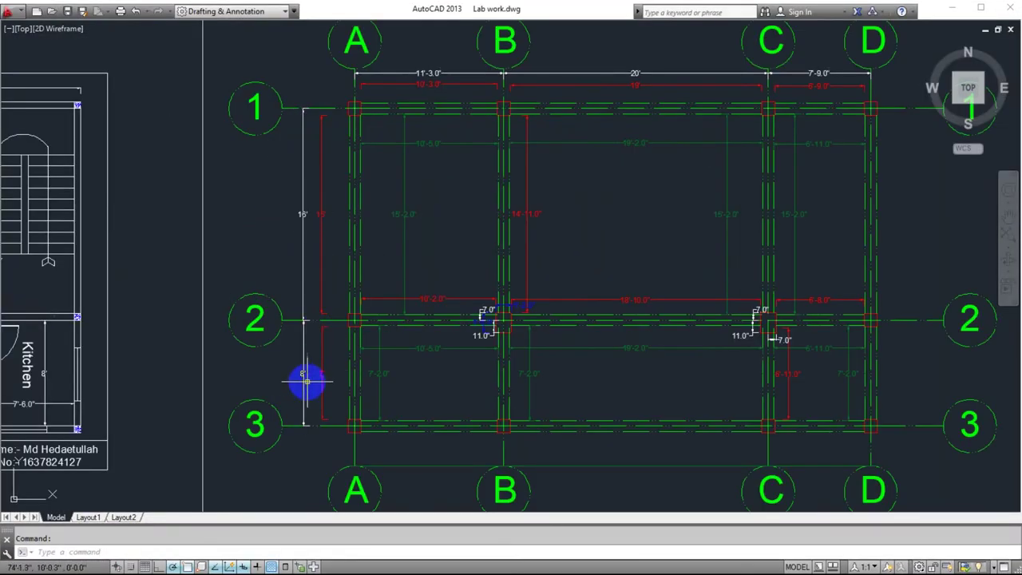
scroll(303, 284, "up", 2)
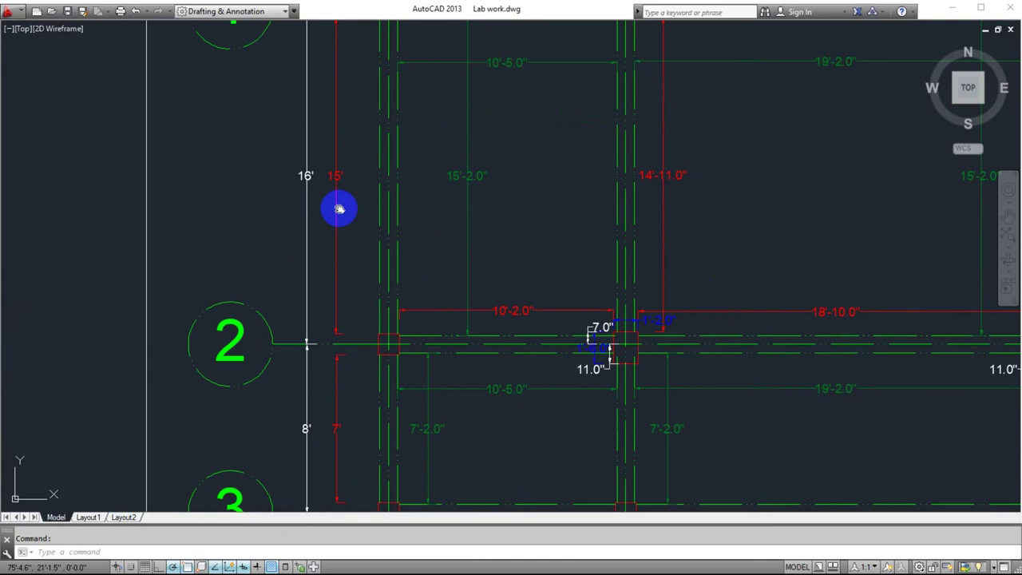
middle_click_drag(337, 210, 371, 212)
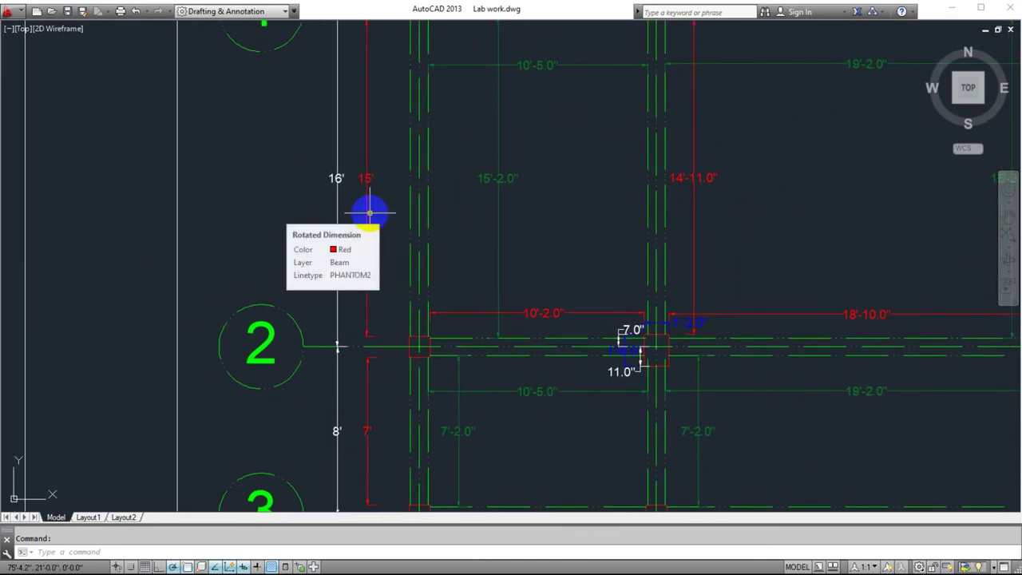
scroll(370, 213, "down", 2)
middle_click_drag(348, 181, 382, 186)
scroll(386, 191, "up", 3)
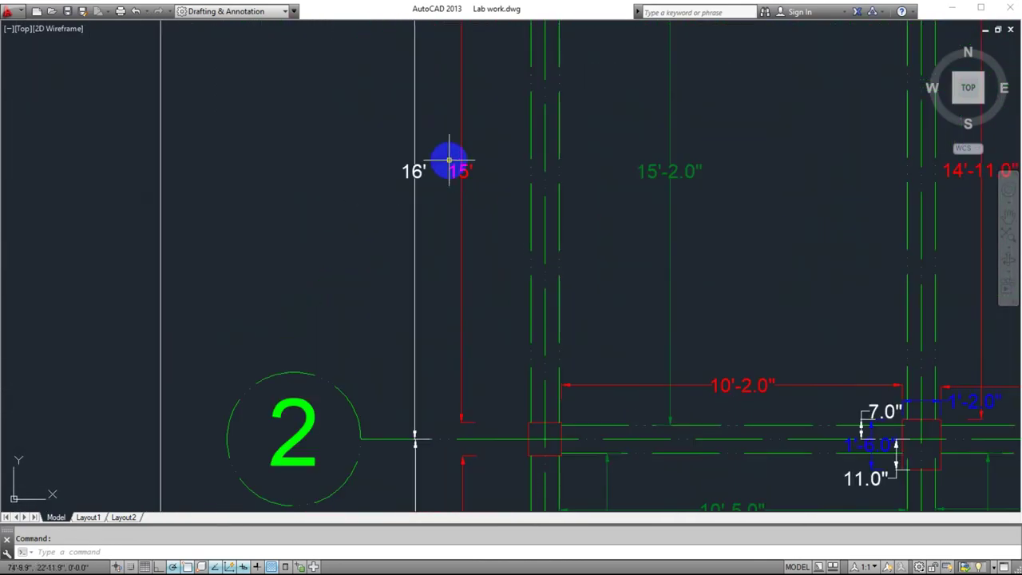
scroll(369, 162, "down", 1)
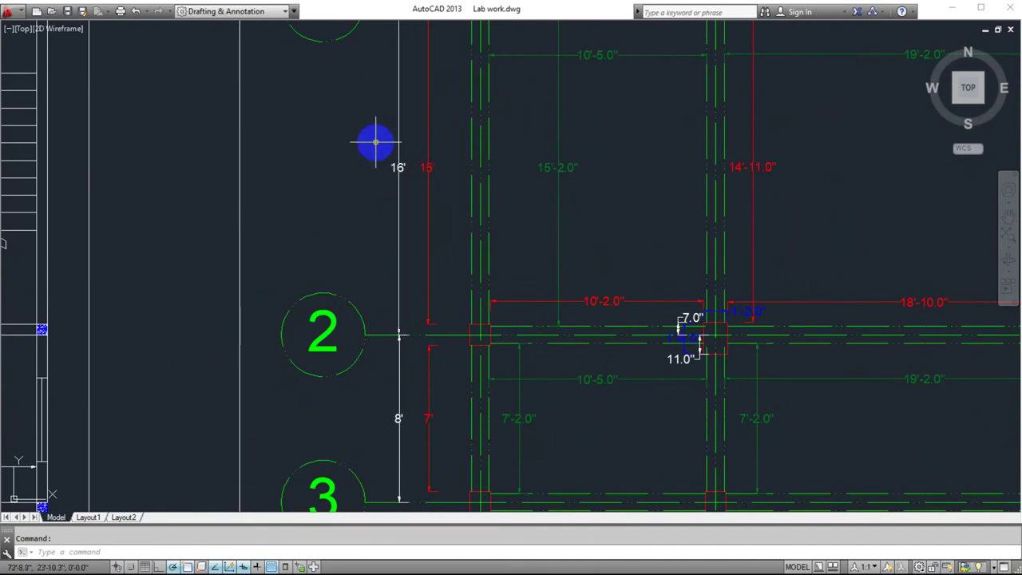
middle_click_drag(342, 249, 356, 142)
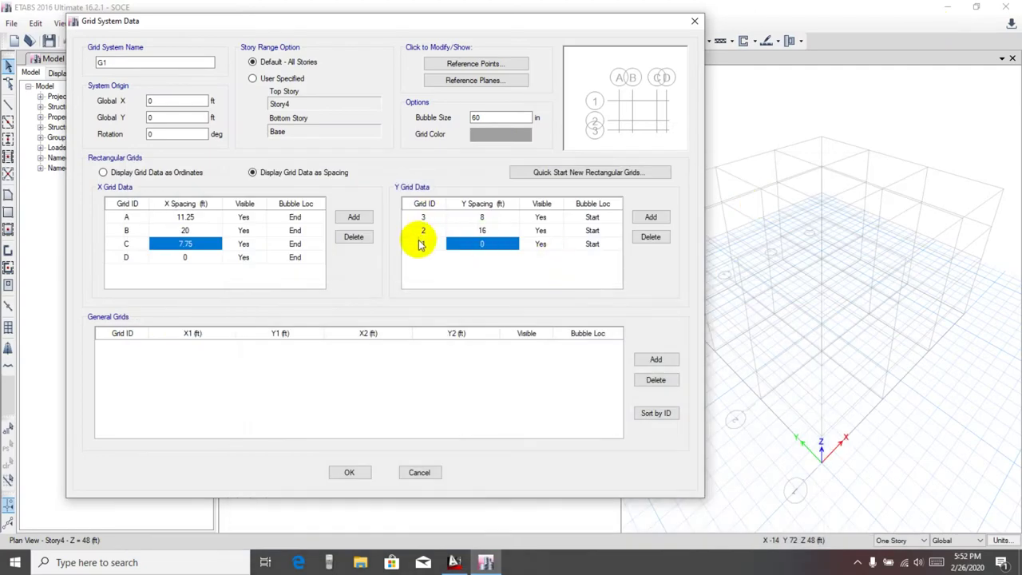
Return to ETABS and review the grid IDs and Y spacings of grid lines 3, 2 and 1
left_click(423, 218)
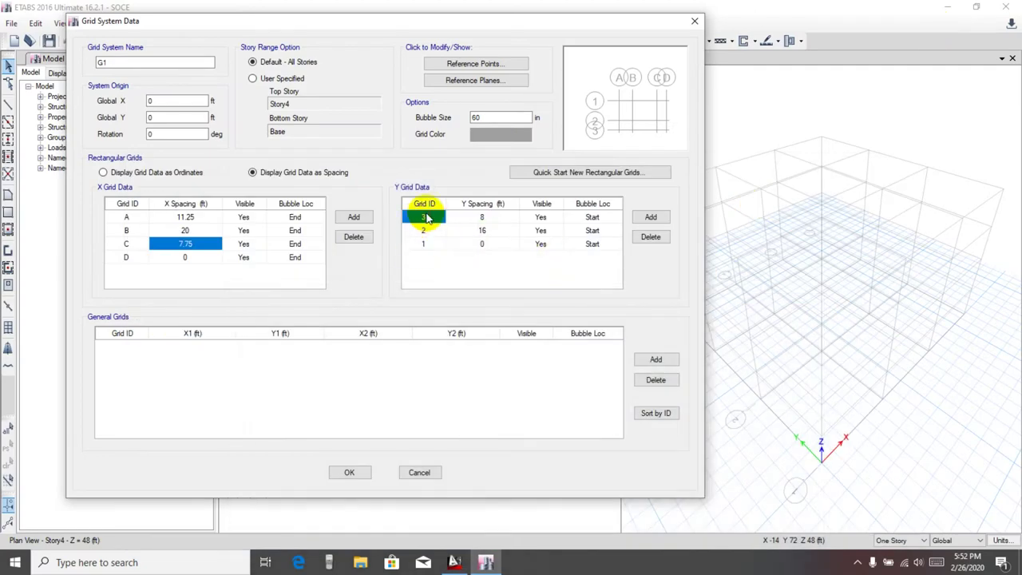
left_click(487, 222)
left_click(444, 221)
left_click(484, 225)
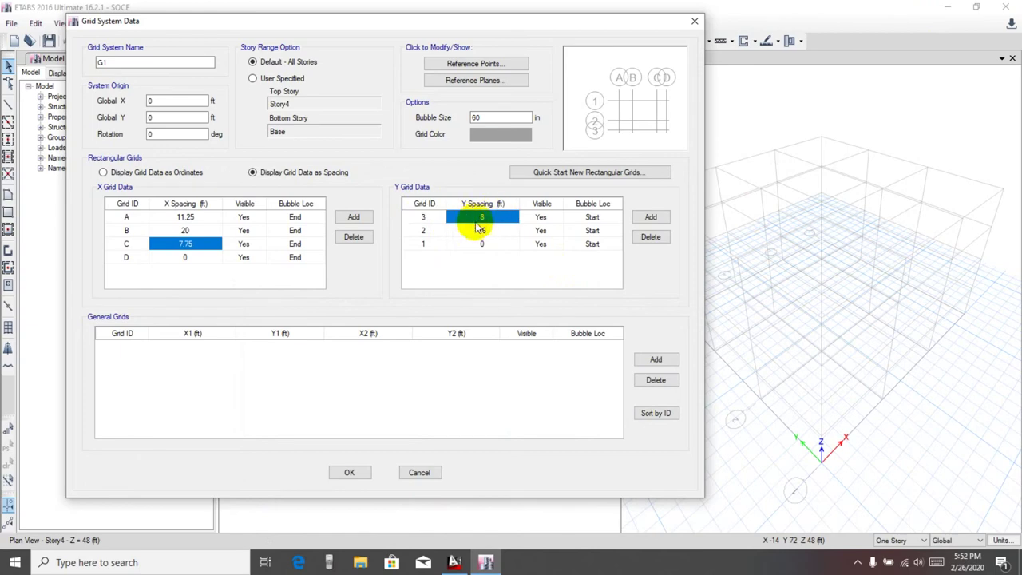
left_click(424, 217)
left_click(456, 217)
left_click(425, 220)
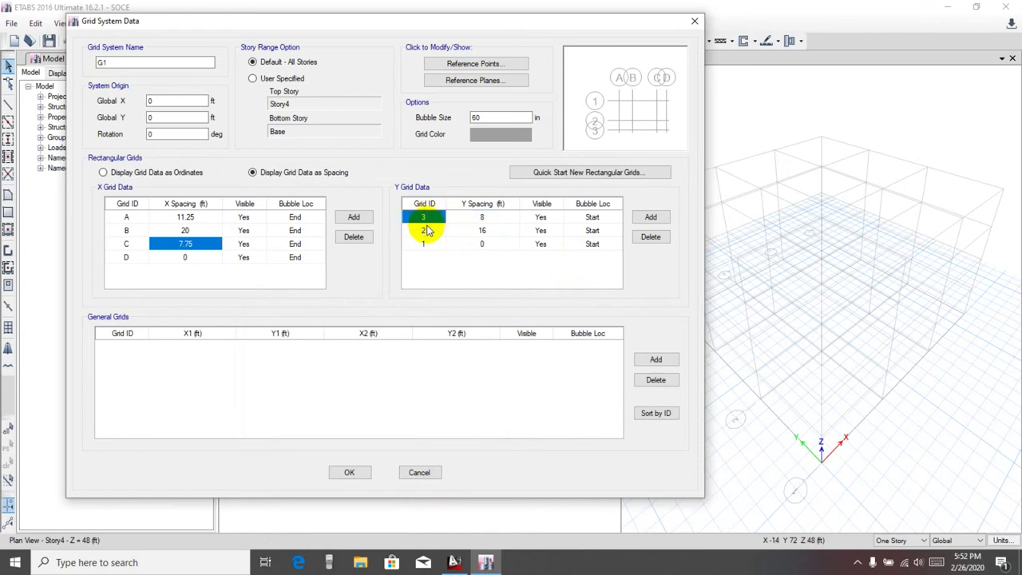
left_click(429, 217)
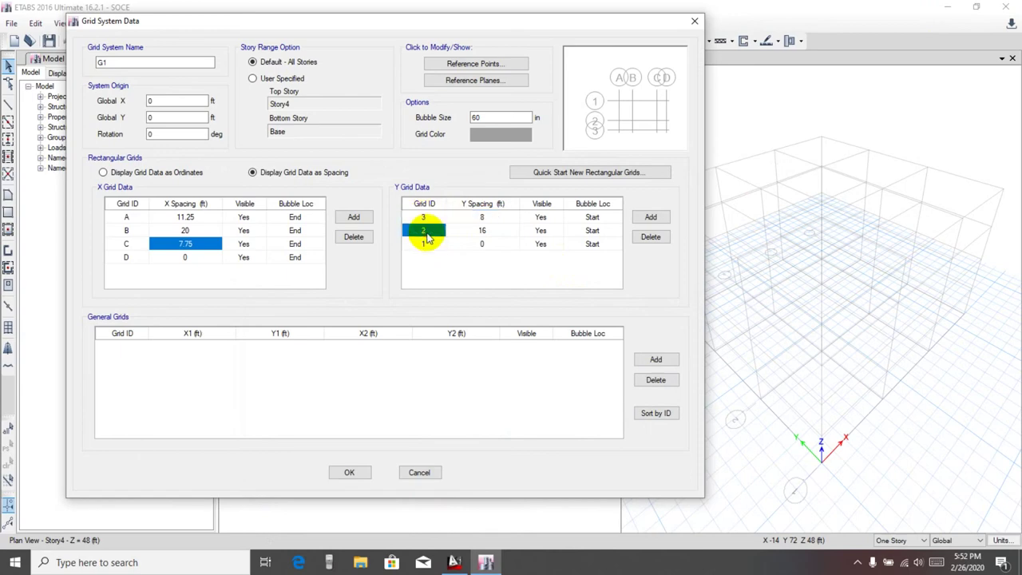
left_click(484, 232)
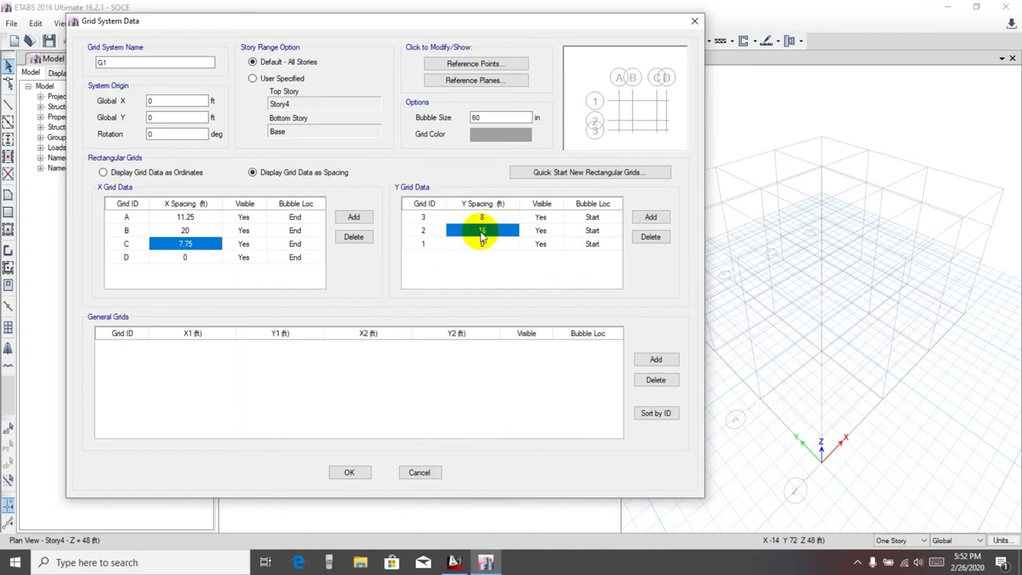
left_click(424, 231)
left_click(478, 231)
left_click(421, 230)
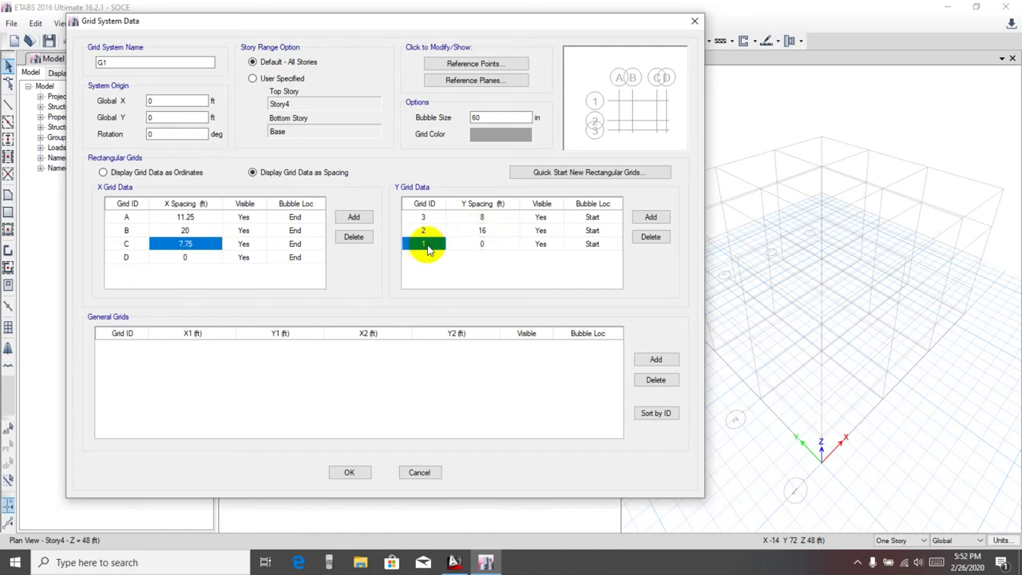
left_click(487, 249)
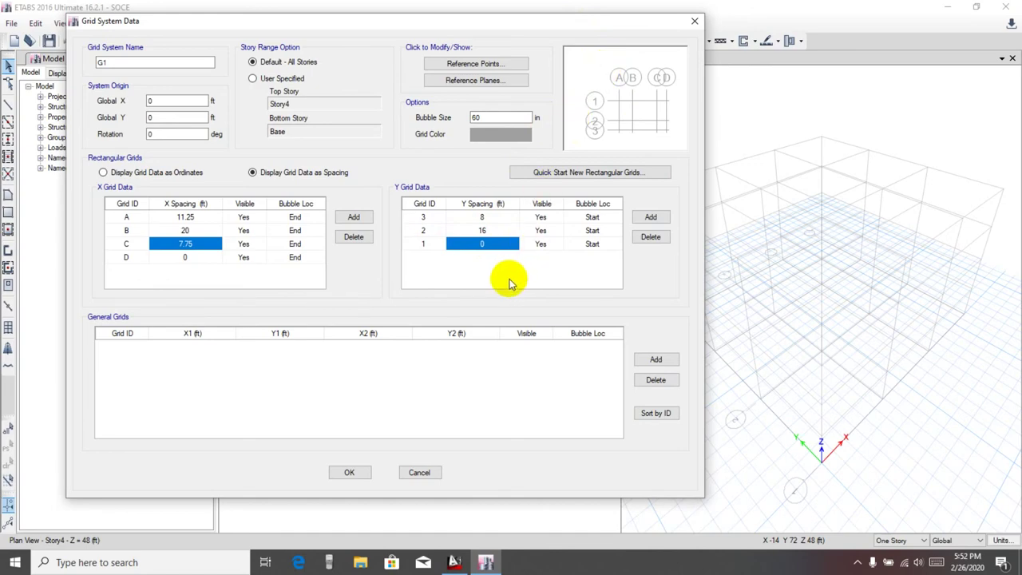
left_click_drag(383, 22, 353, 22)
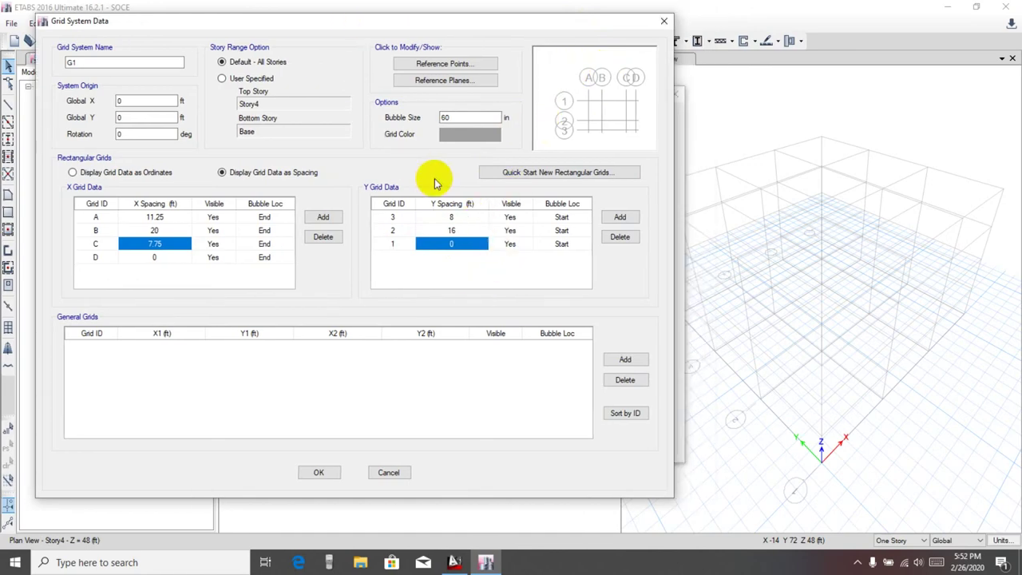
left_click(451, 232)
left_click(454, 217)
left_click(455, 231)
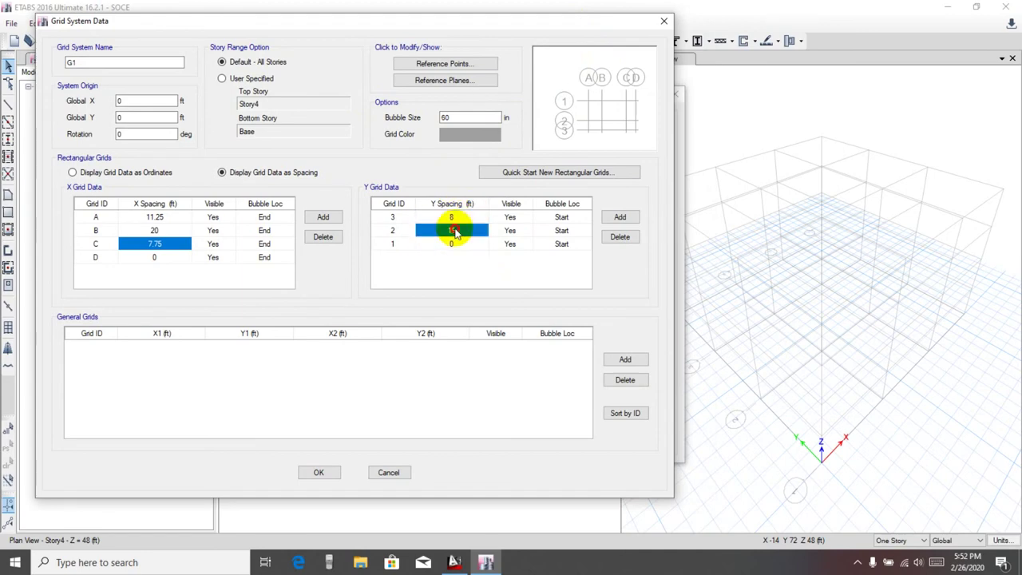
Try a grid bubble size of 30 in and set it back to 60 in
double_click(460, 118)
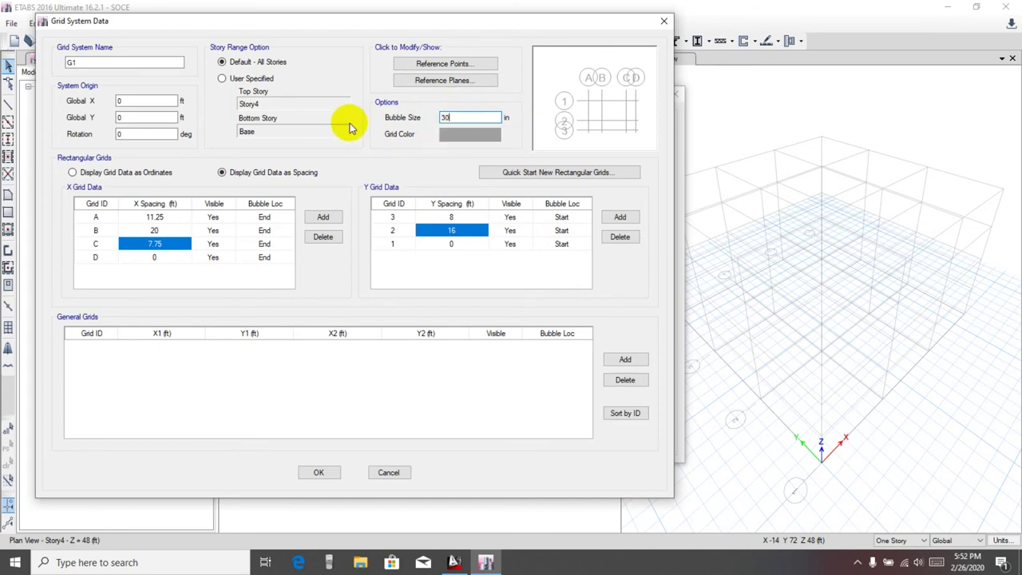
left_click(149, 118)
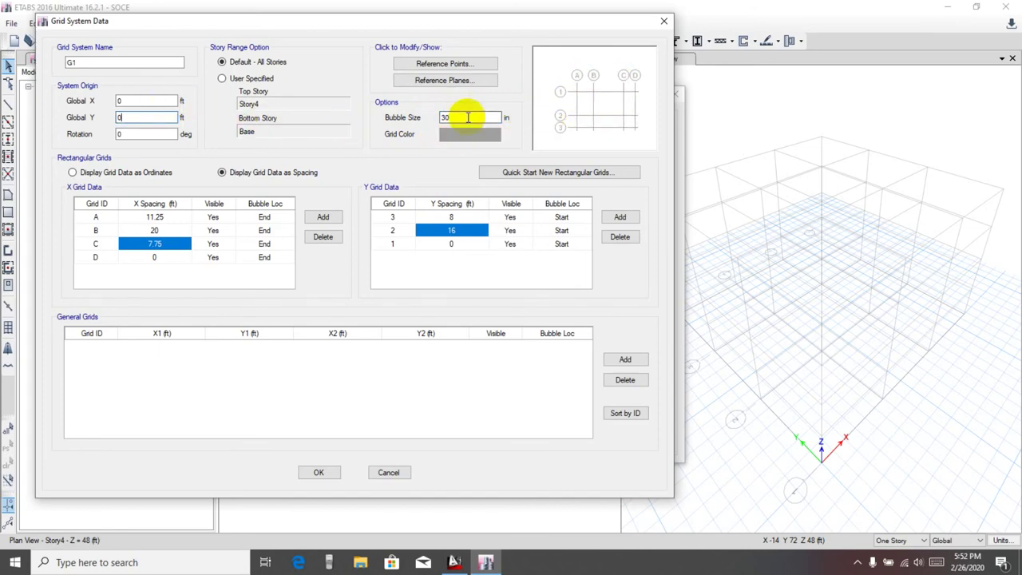
double_click(467, 118)
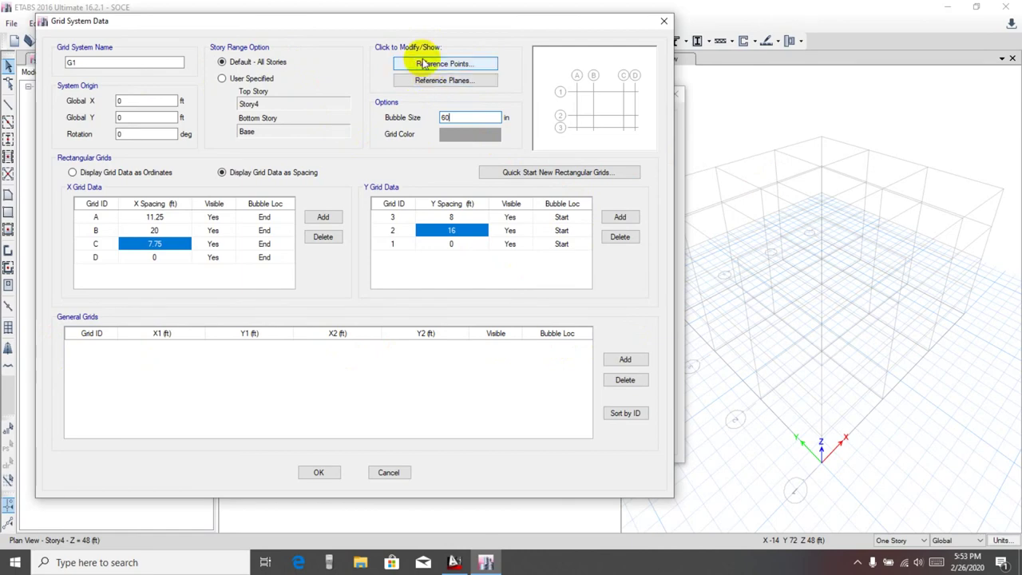
Accept the G1 grid system data and apply the story and grid edits to the model
left_click_drag(474, 24, 490, 24)
left_click(336, 471)
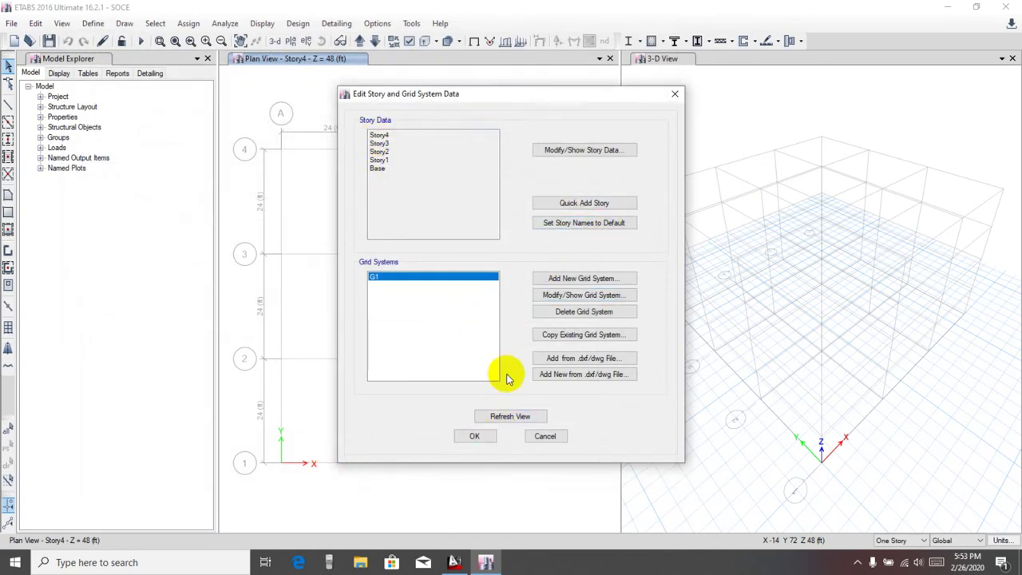
left_click(476, 436)
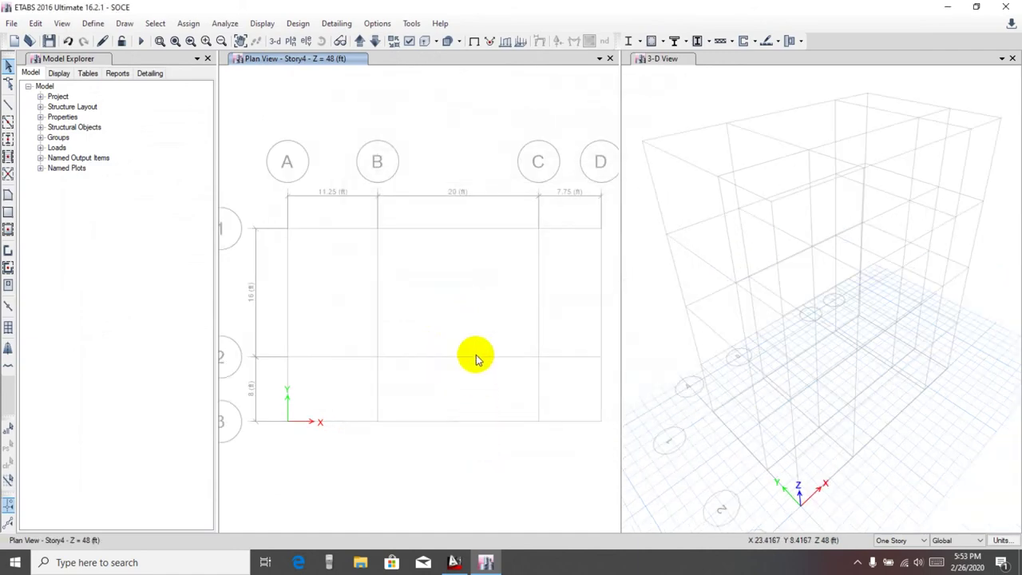
Close the 3-D view so that only the Story4 plan view remains open
middle_click_drag(441, 284, 438, 222)
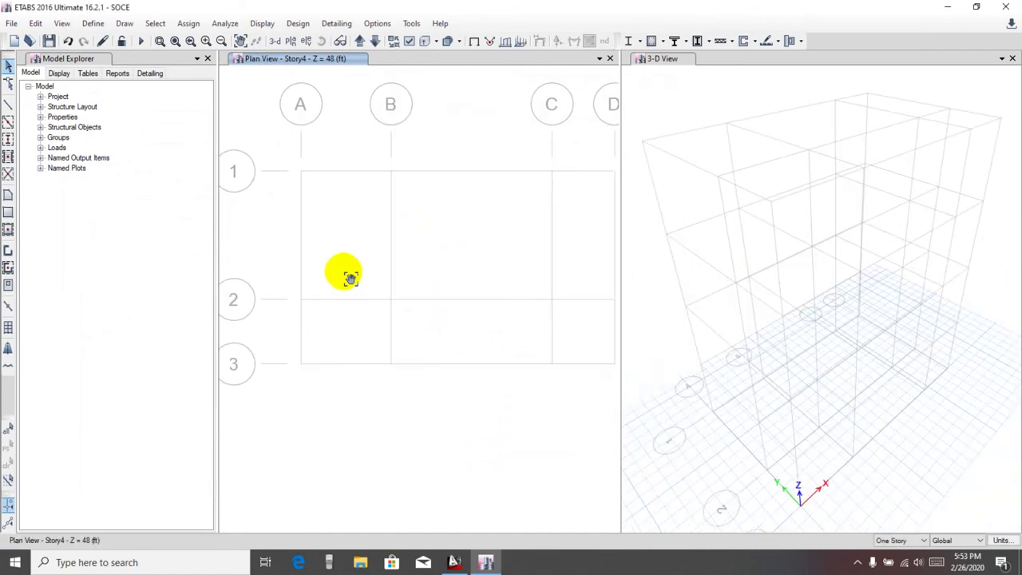
left_click(1011, 59)
middle_click_drag(631, 255, 611, 234)
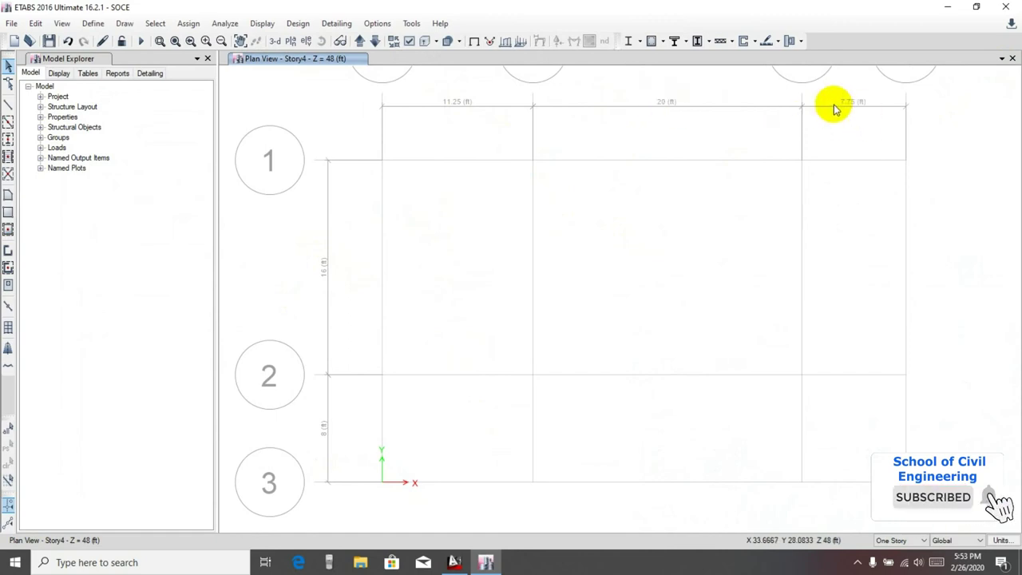
Examine the X and Y grid lines and their spacings in the Story4 plan view
middle_click_drag(392, 321, 389, 286)
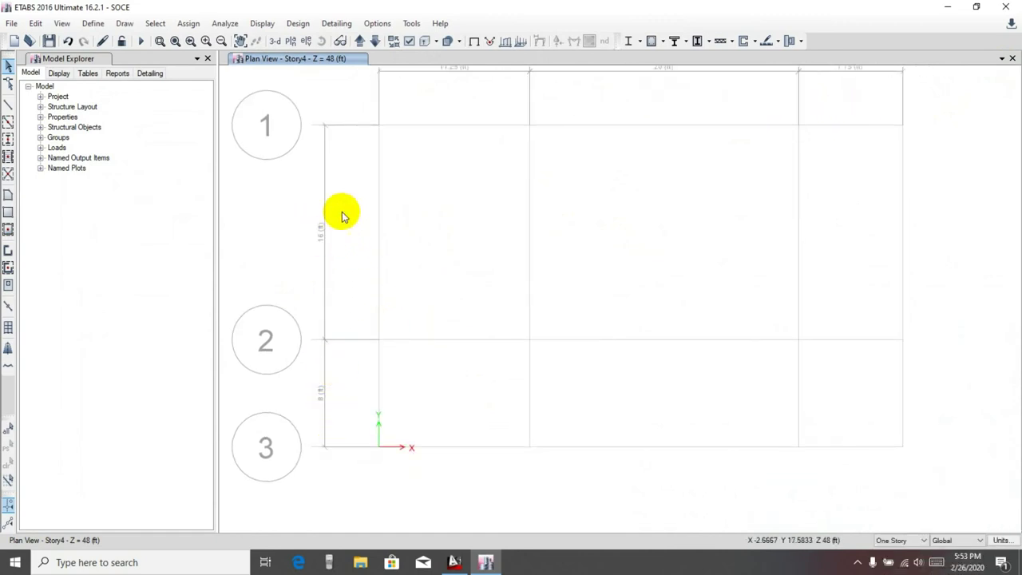
scroll(431, 217, "down", 3)
middle_click_drag(579, 246, 556, 317)
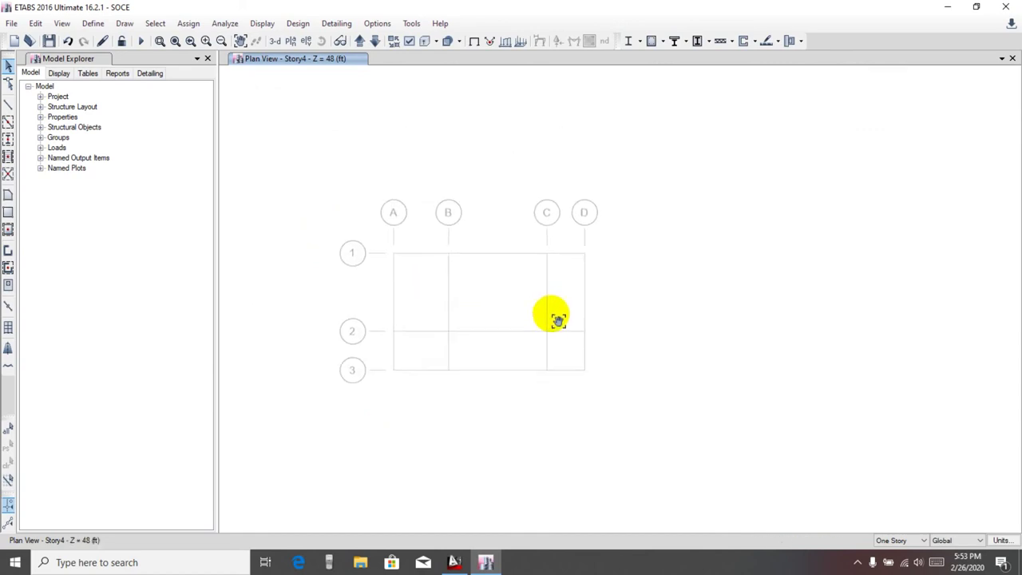
scroll(511, 231, "up", 4)
mouse_move(555, 221)
middle_mouse_down()
mouse_move(566, 244)
mouse_move(582, 218)
mouse_move(572, 228)
middle_mouse_up()
scroll(579, 245, "down", 3)
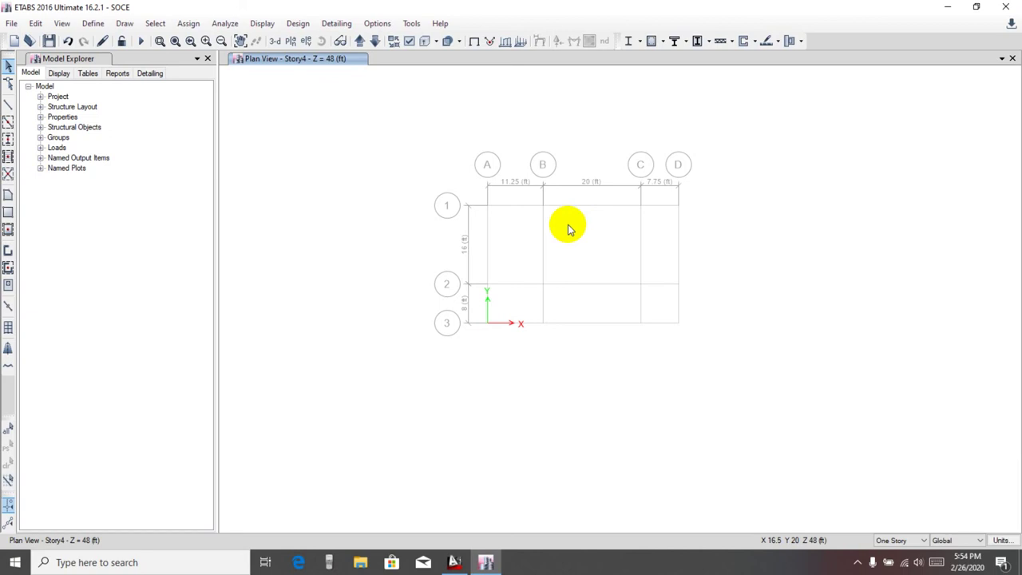
scroll(568, 229, "up", 3)
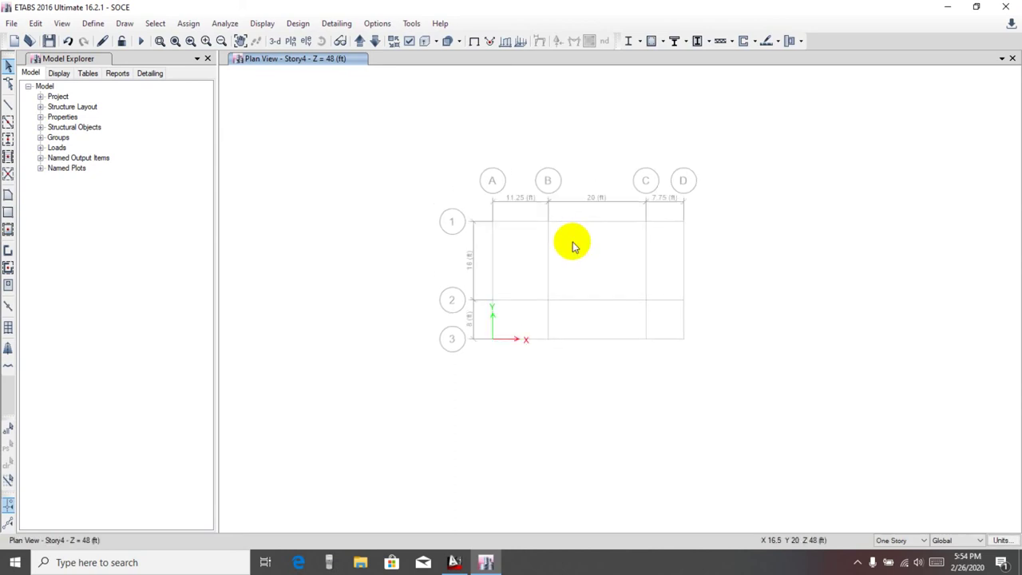
scroll(572, 245, "down", 5)
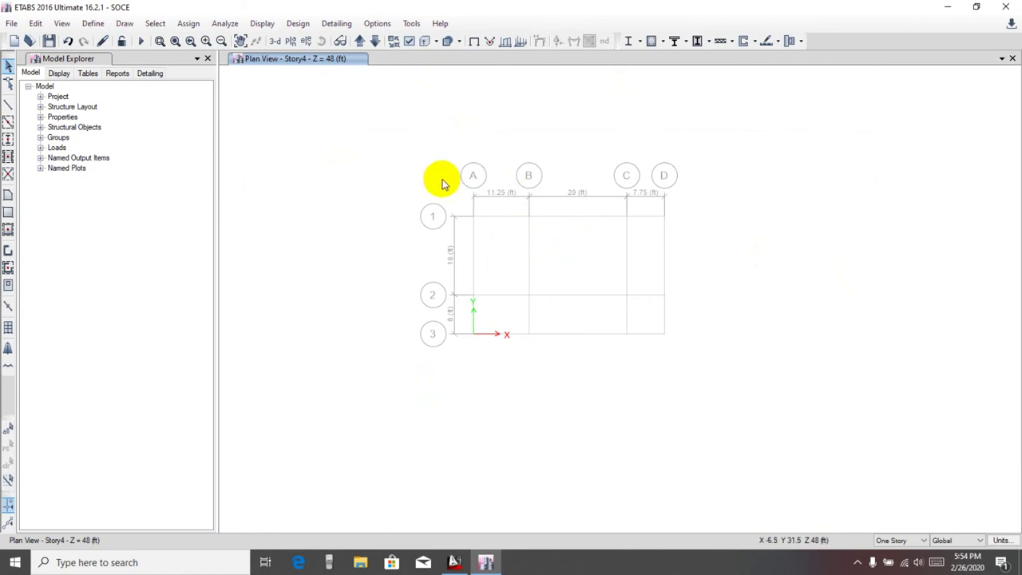
mouse_move(559, 233)
middle_mouse_down()
mouse_move(564, 245)
mouse_move(548, 248)
middle_mouse_up()
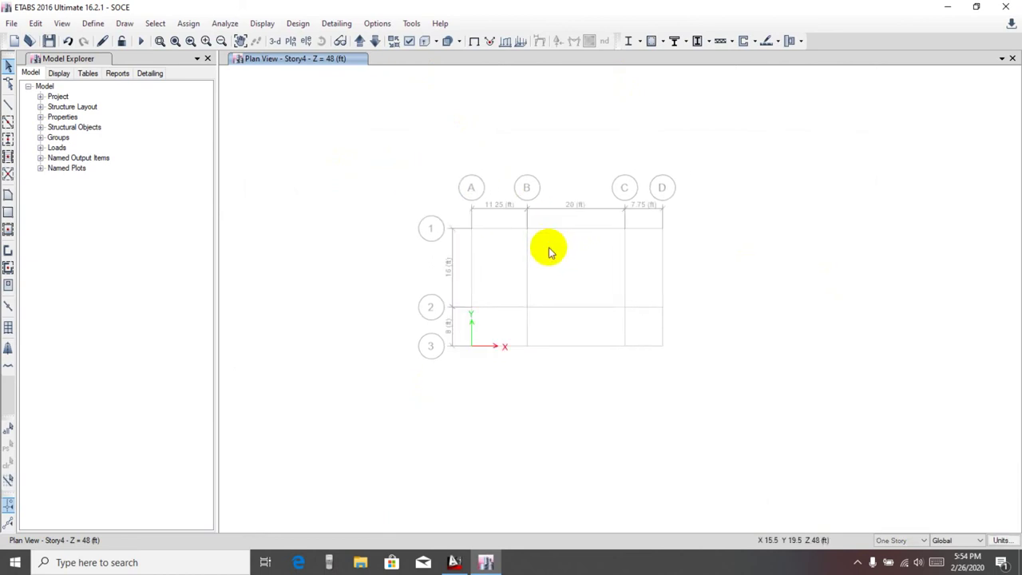